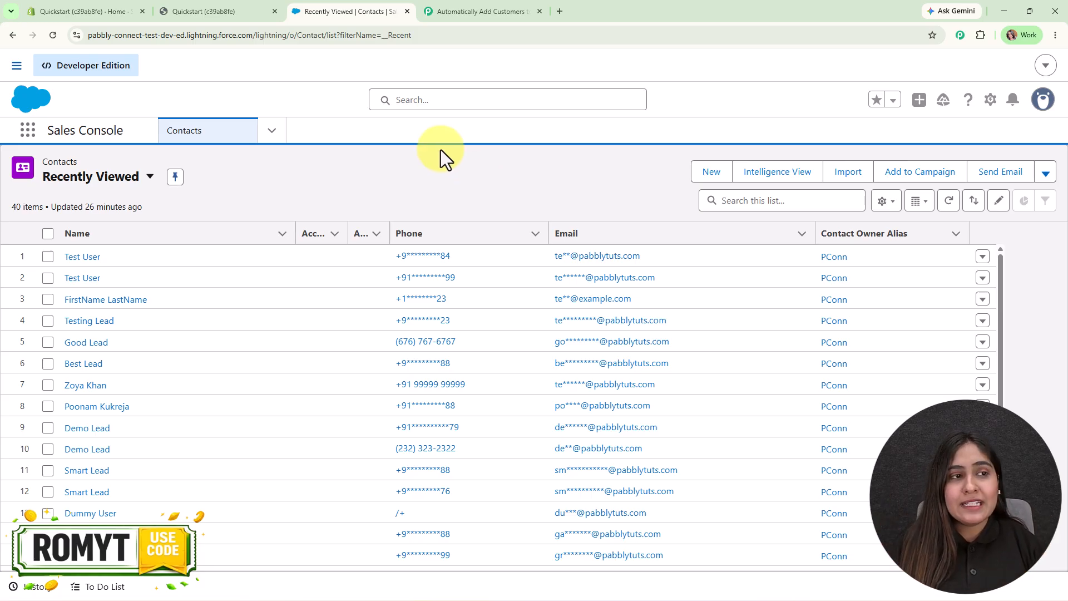
Check the Shopify admin and Salesforce contacts, then bring up the Pabbly Shopify-to-Salesforce workflow.
{"action": "left_click", "coordinate": [101, 2]}
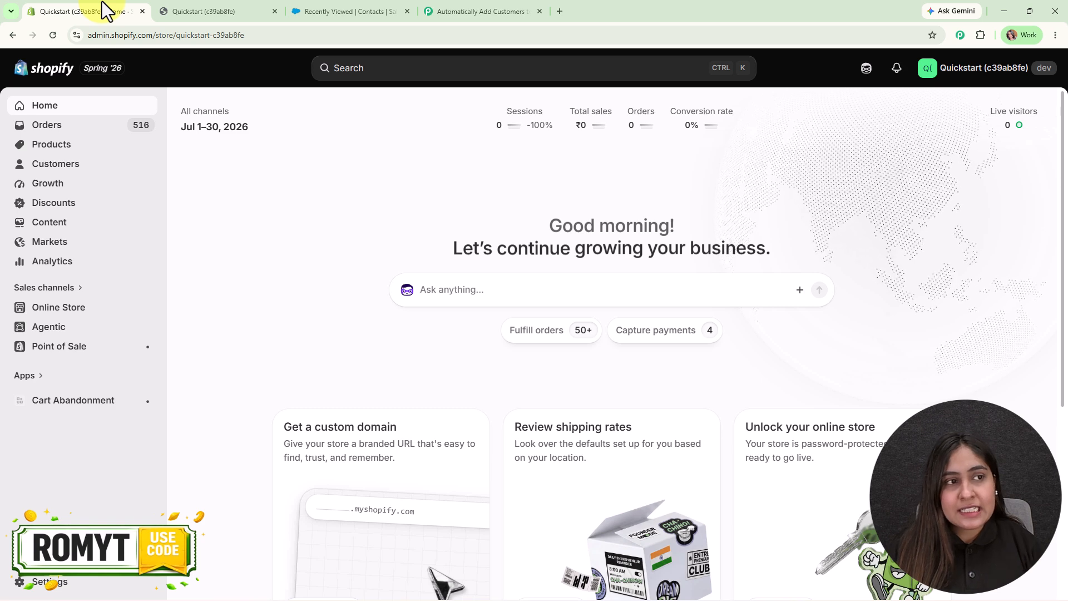
{"action": "left_click", "coordinate": [358, 15]}
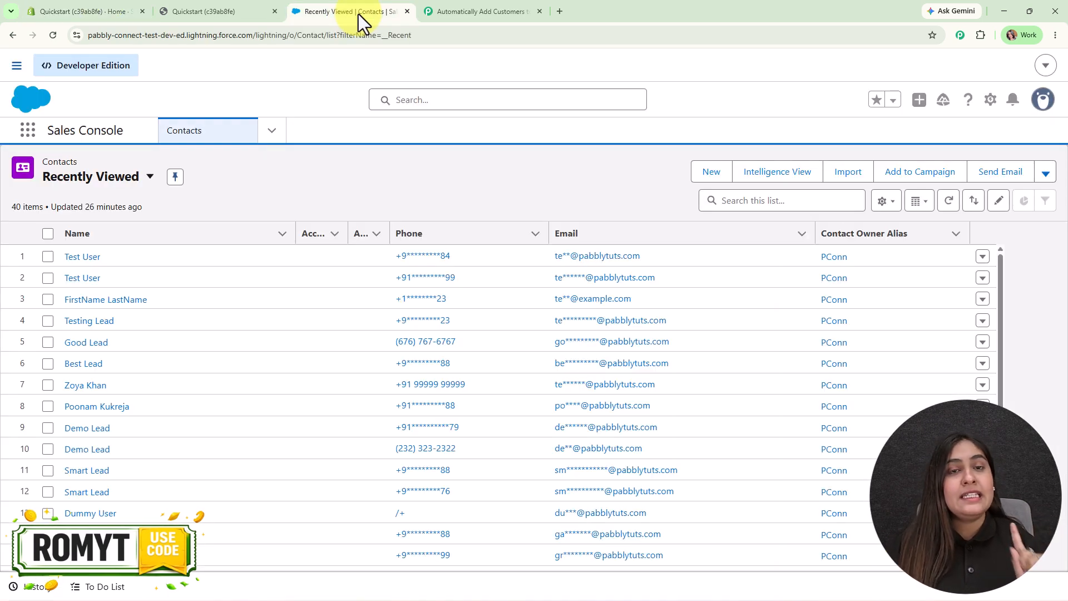
{"action": "left_click", "coordinate": [514, 13]}
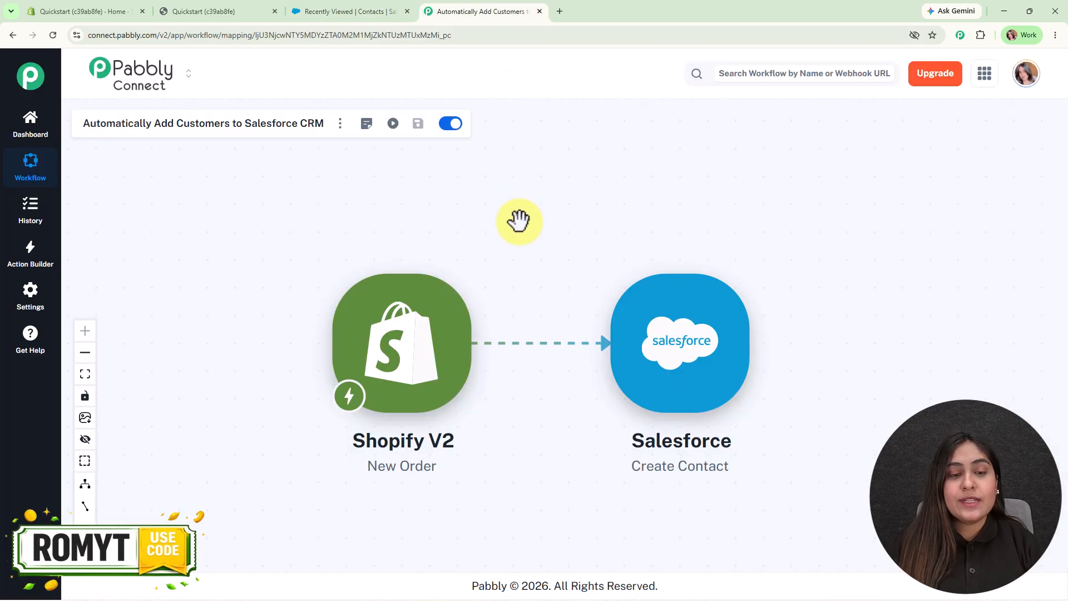
Shift the workflow canvas upward, then view the Blush Affair – Co-ord Set storefront page.
{"action": "left_click_drag", "start_coordinate": [518, 219], "coordinate": [522, 203]}
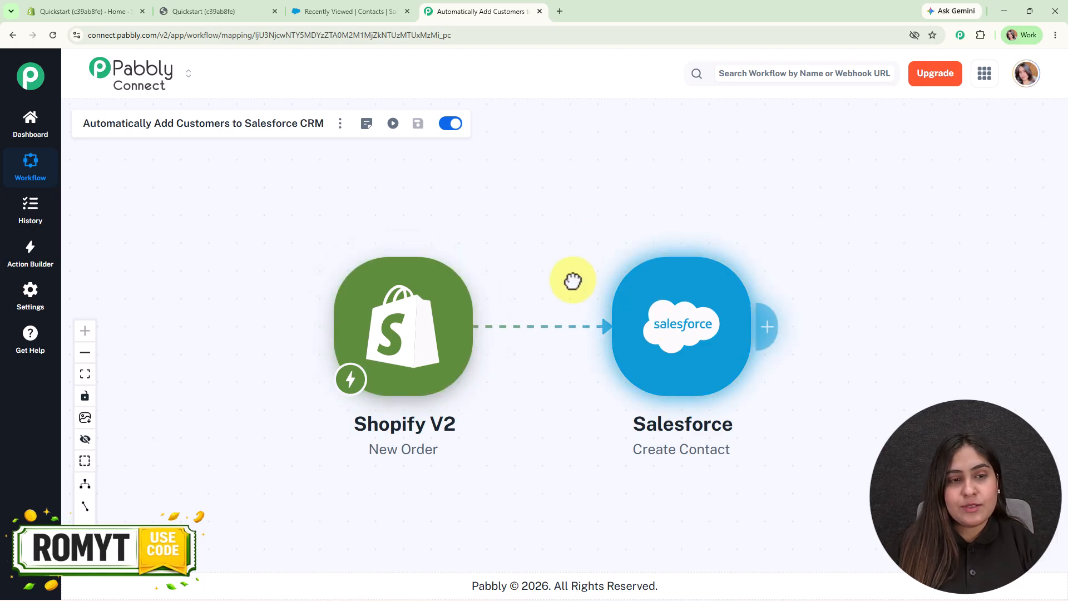
{"action": "left_click_drag", "start_coordinate": [572, 279], "coordinate": [573, 251]}
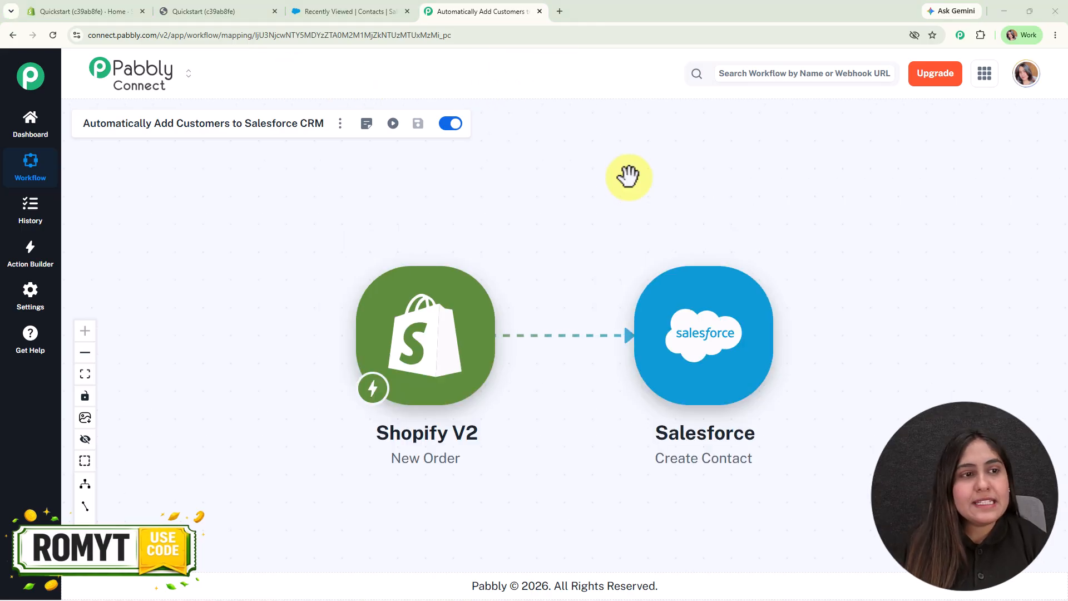
{"action": "left_click", "coordinate": [204, 9]}
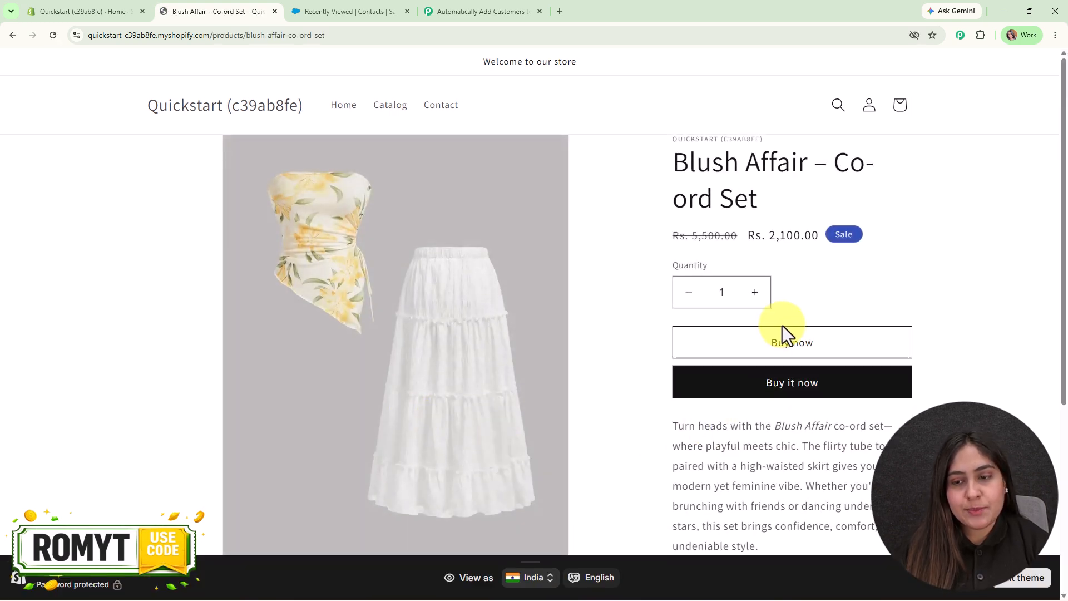
Start a Buy now checkout for the Blush Affair – Co-ord Set, down to payment.
{"action": "left_click", "coordinate": [780, 348]}
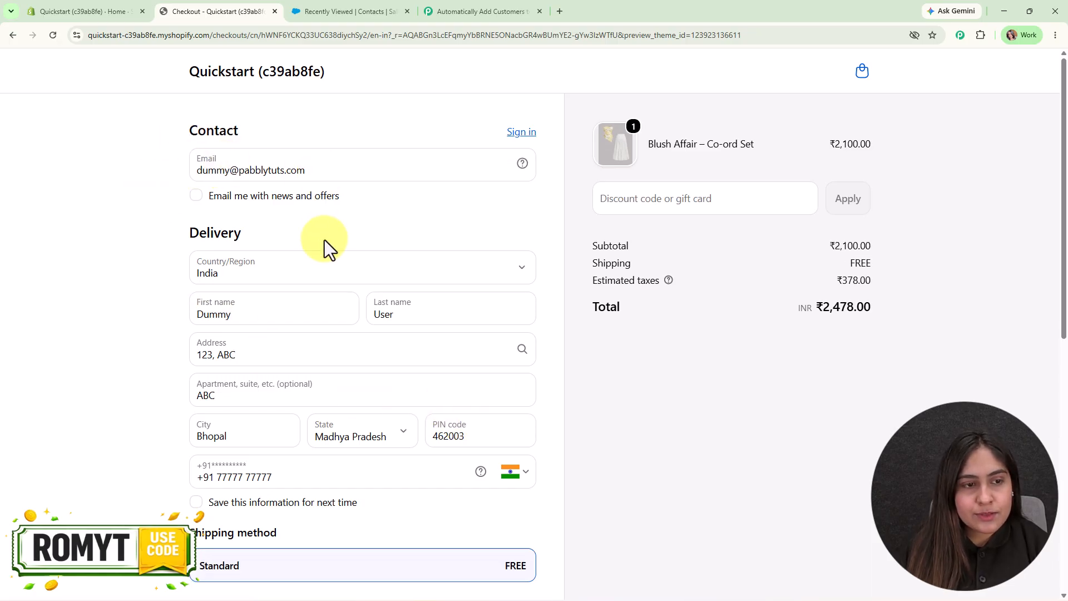
{"action": "scroll", "coordinate": [325, 241], "scroll_direction": "down", "scroll_amount": 1}
{"action": "scroll", "coordinate": [325, 239], "scroll_direction": "down", "scroll_amount": 1}
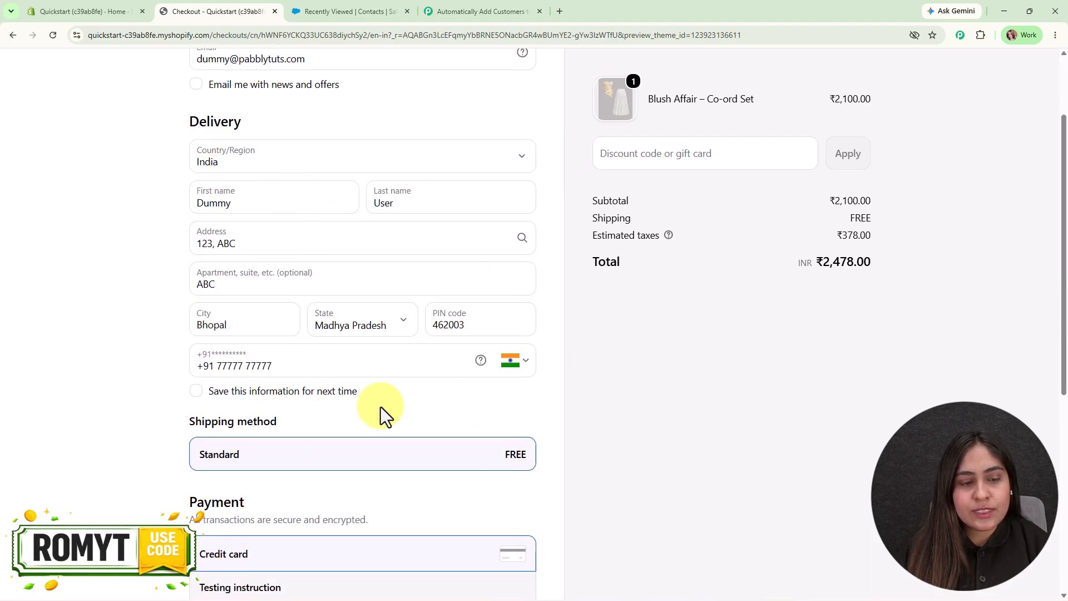
{"action": "scroll", "coordinate": [337, 415], "scroll_direction": "down", "scroll_amount": 7}
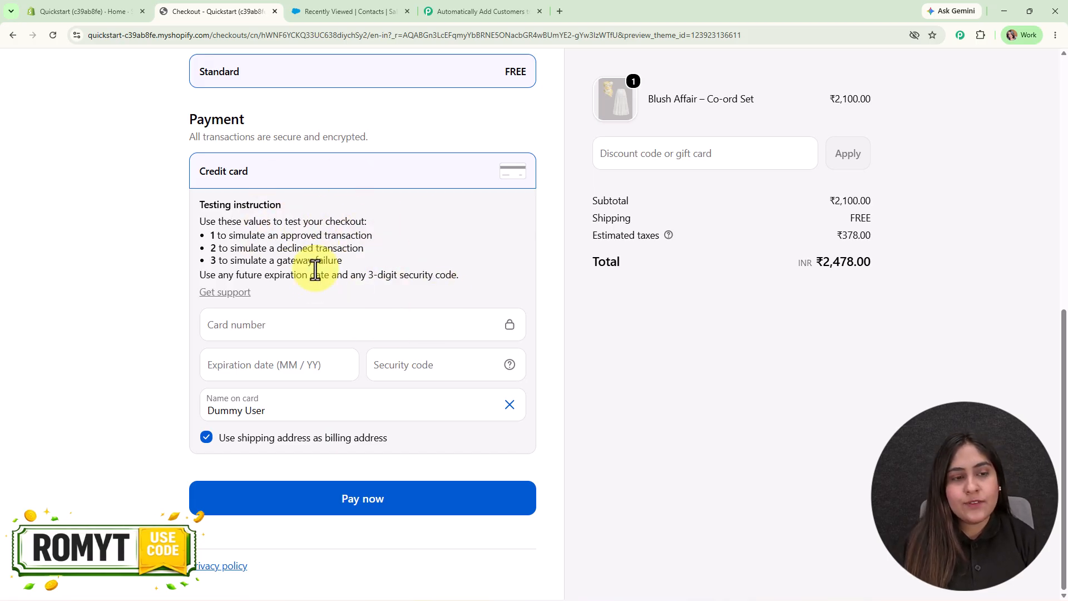
Pay with test card 1, expiry 02/28 and security code 123 to place the order.
{"action": "left_click", "coordinate": [294, 318]}
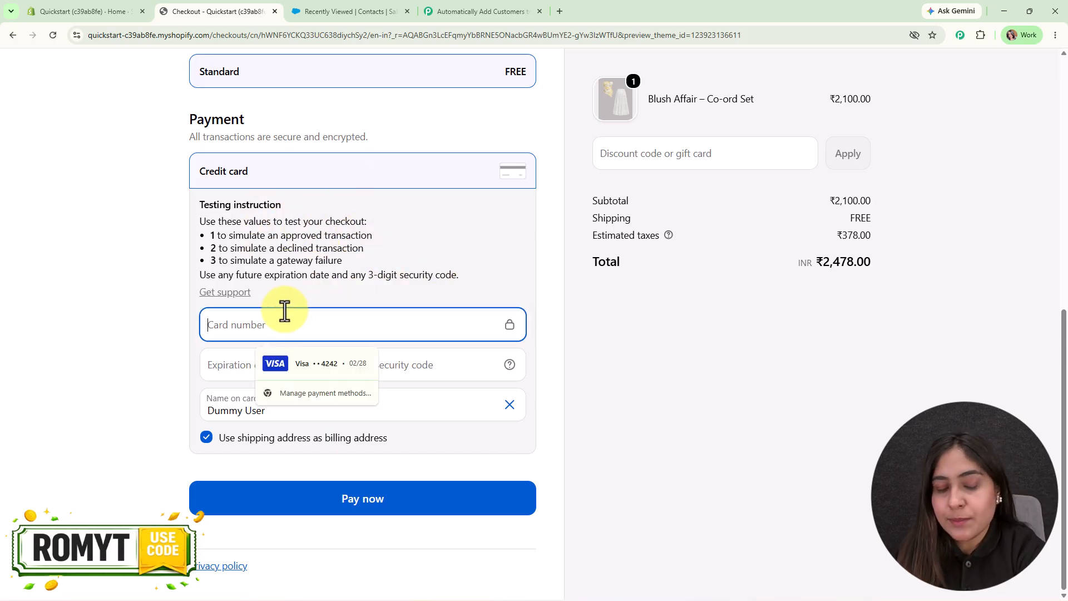
{"action": "type", "text": "1"}
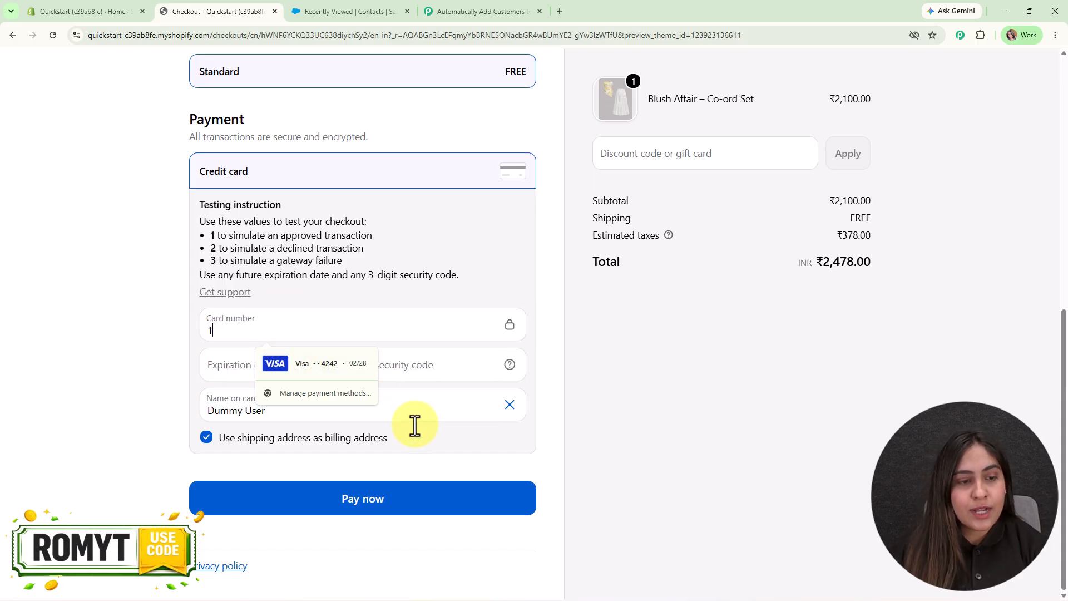
{"action": "left_click", "coordinate": [280, 379]}
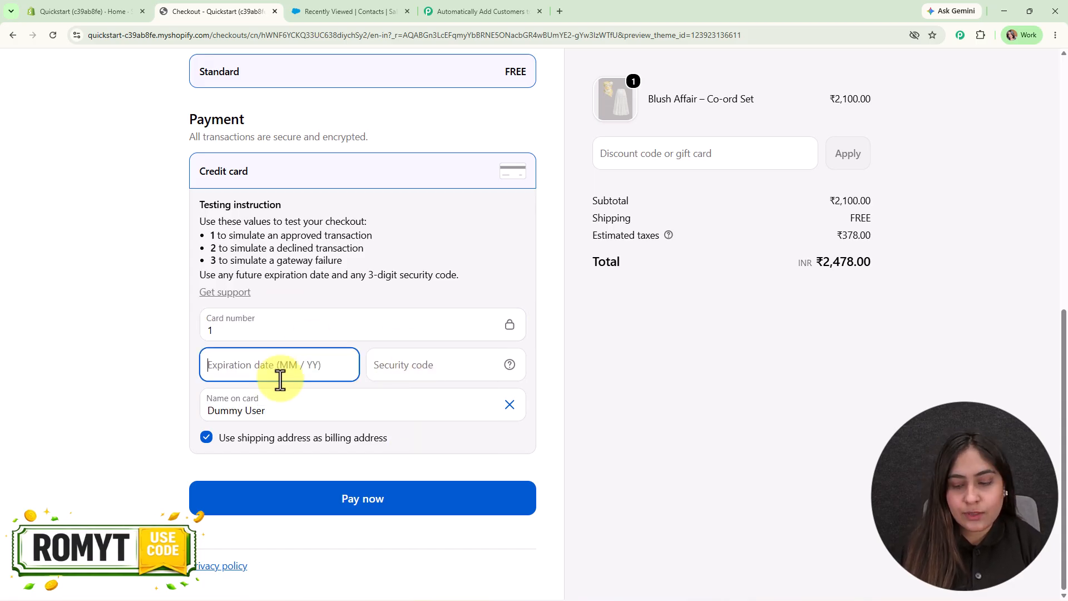
{"action": "type", "text": "0228"}
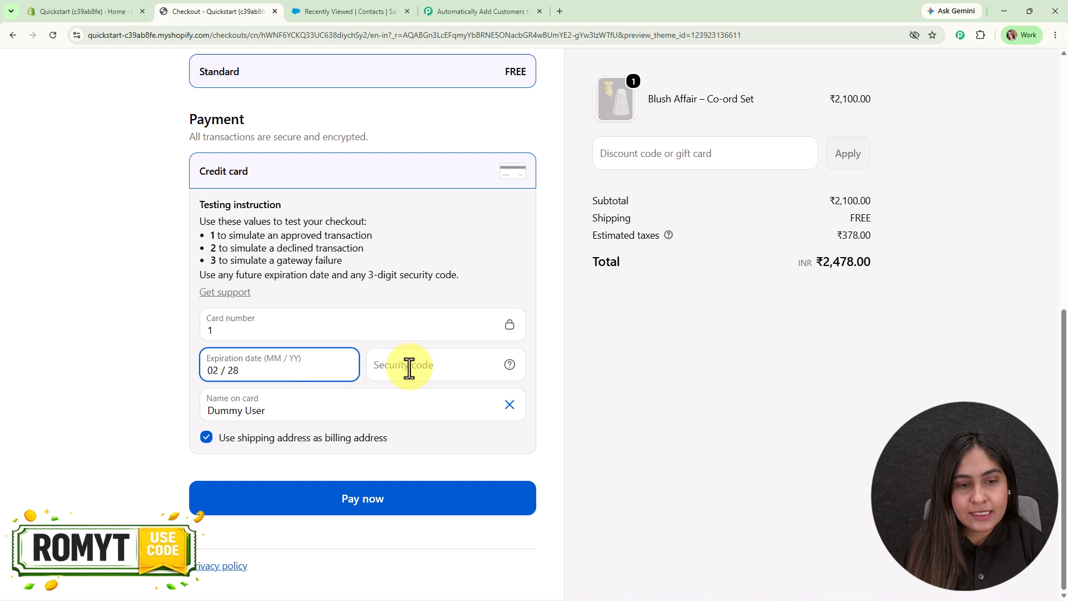
{"action": "left_click", "coordinate": [408, 367]}
{"action": "type", "text": "123"}
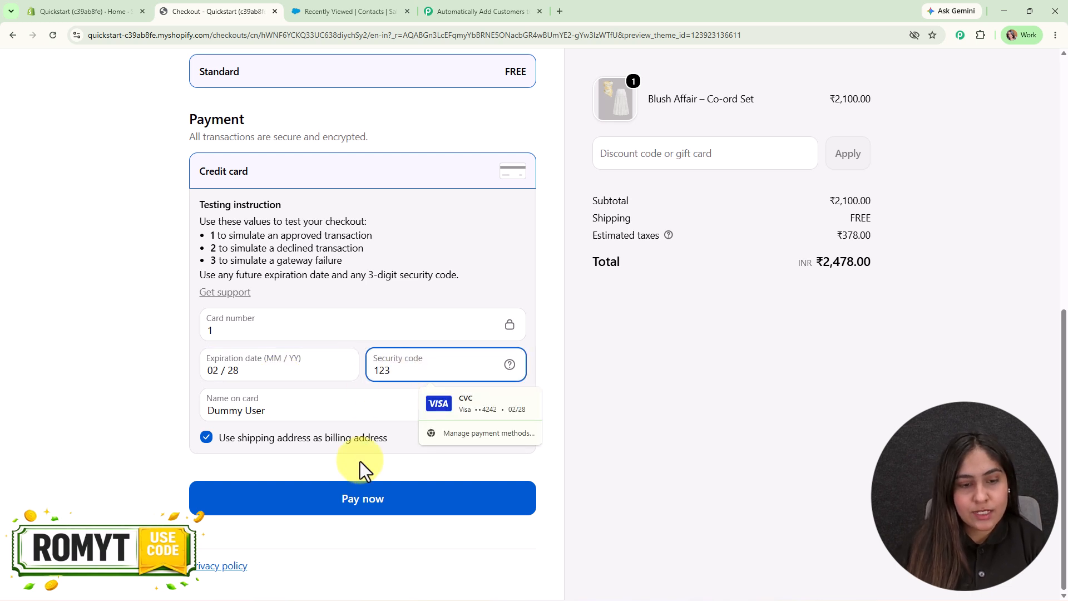
{"action": "left_click", "coordinate": [370, 504]}
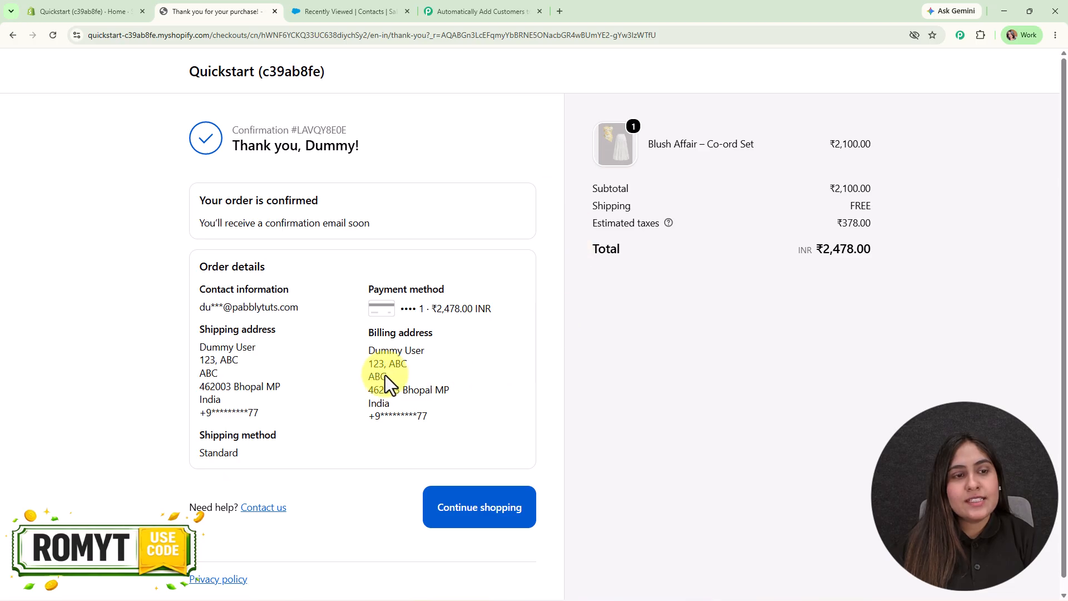
Open the new buyer's contact record in Salesforce, then return to the Pabbly workflow.
{"action": "left_click", "coordinate": [369, 9]}
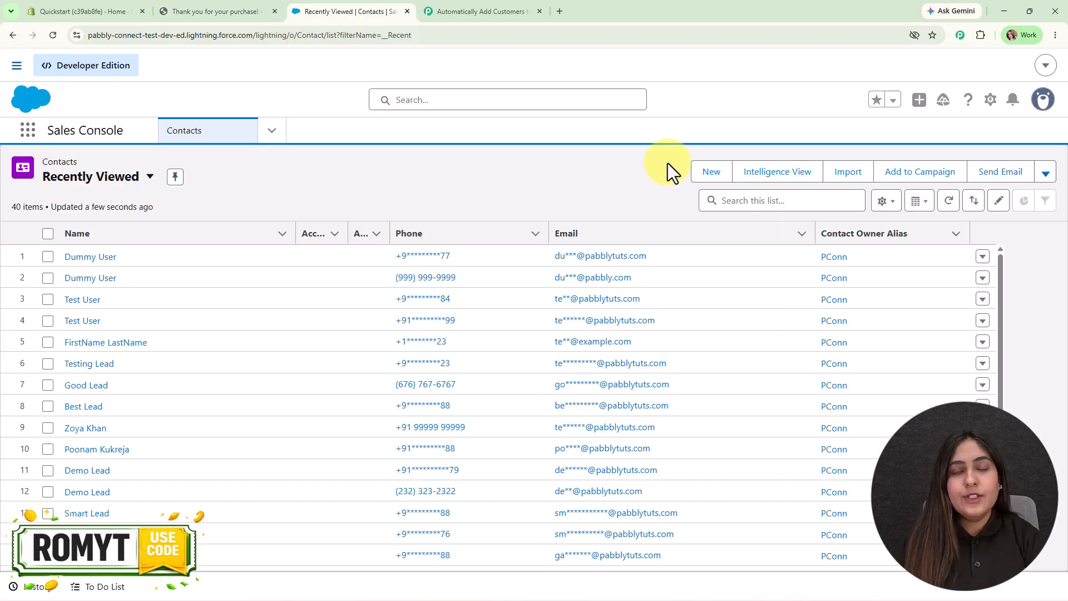
{"action": "left_click", "coordinate": [82, 259]}
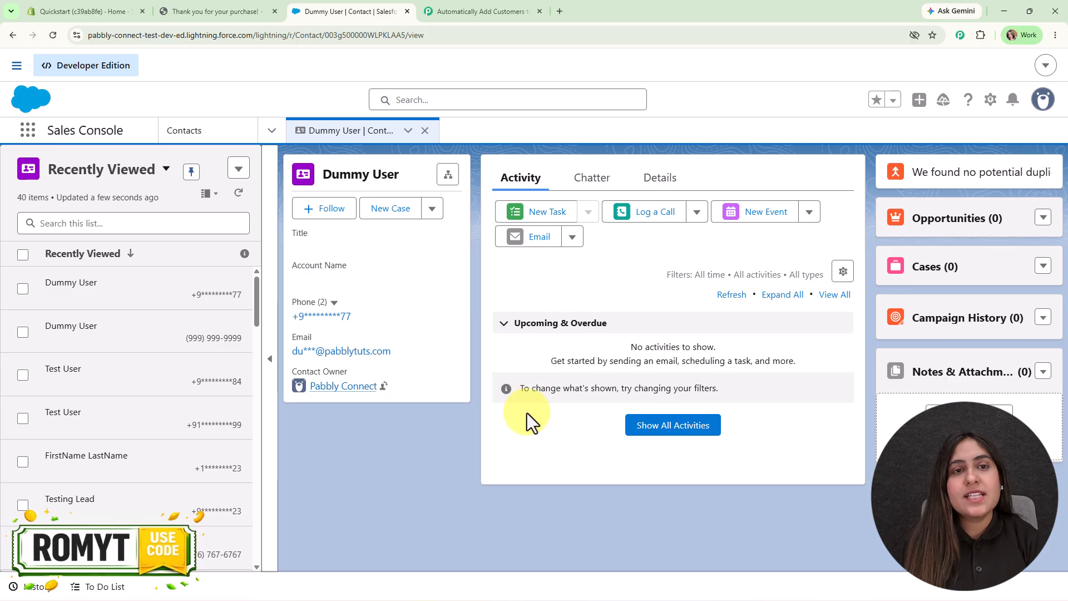
{"action": "left_click", "coordinate": [499, 14]}
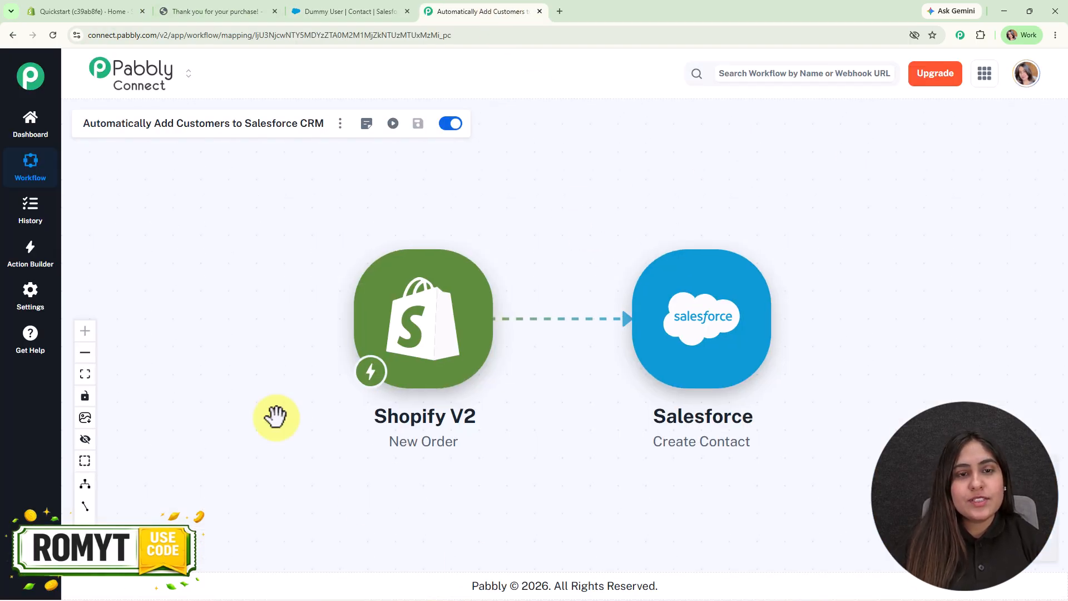
Reach the Pabbly Connect website via 'pabb' in a new tab, sign in, and launch Pabbly Connect.
{"action": "left_click", "coordinate": [562, 8]}
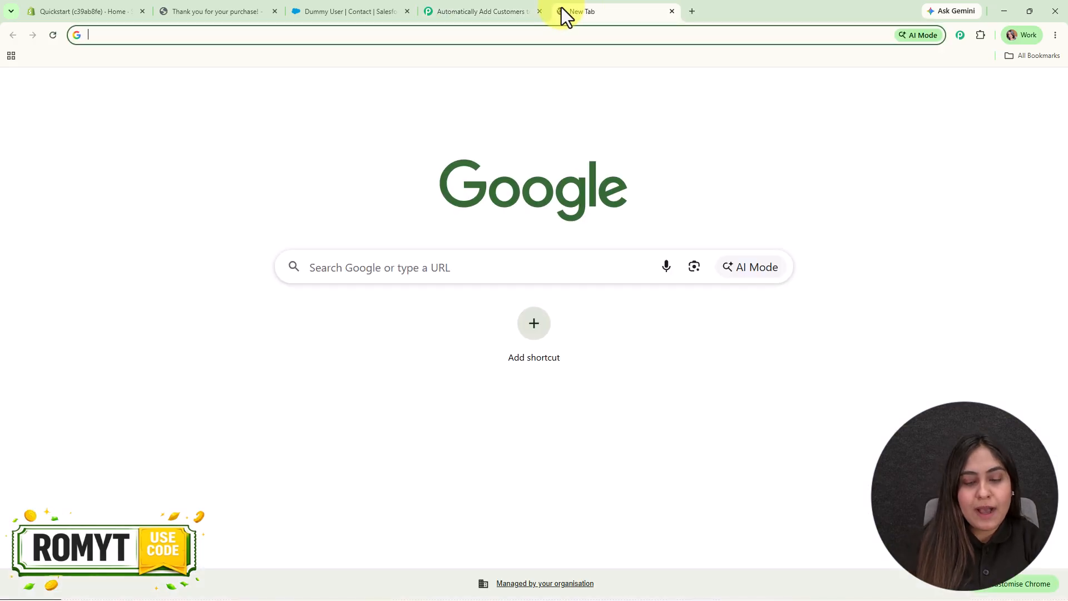
{"action": "type", "text": "pabb"}
{"action": "left_click", "coordinate": [564, 81]}
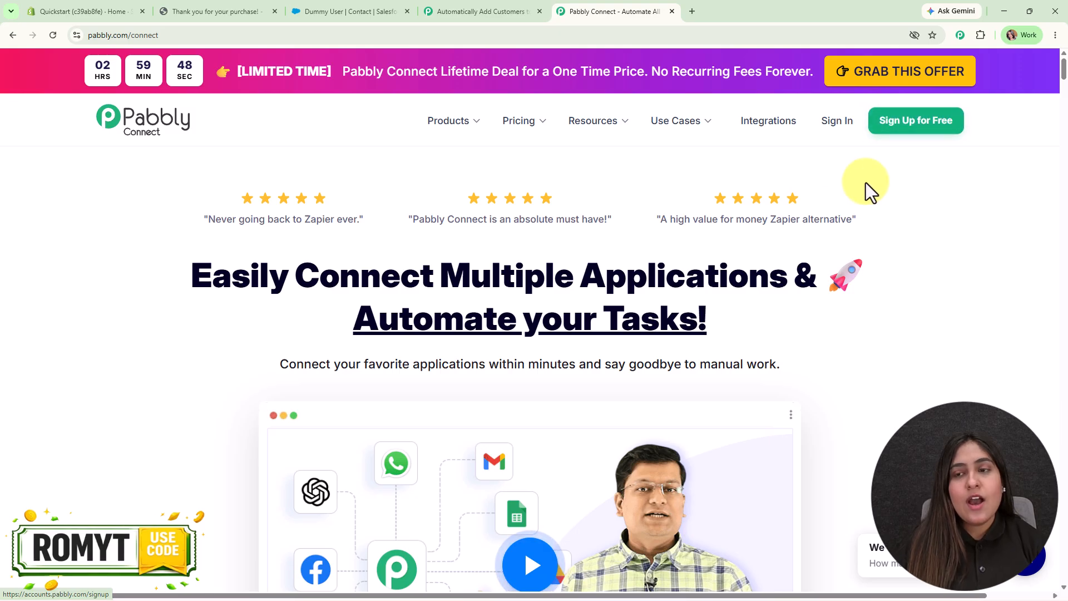
{"action": "left_click", "coordinate": [831, 128]}
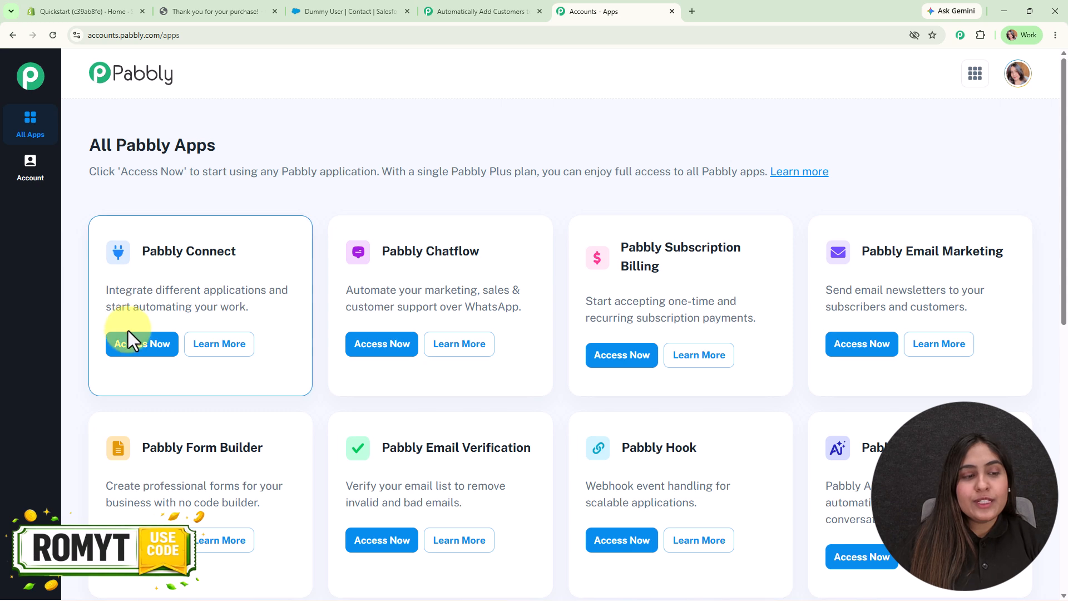
{"action": "left_click", "coordinate": [140, 349]}
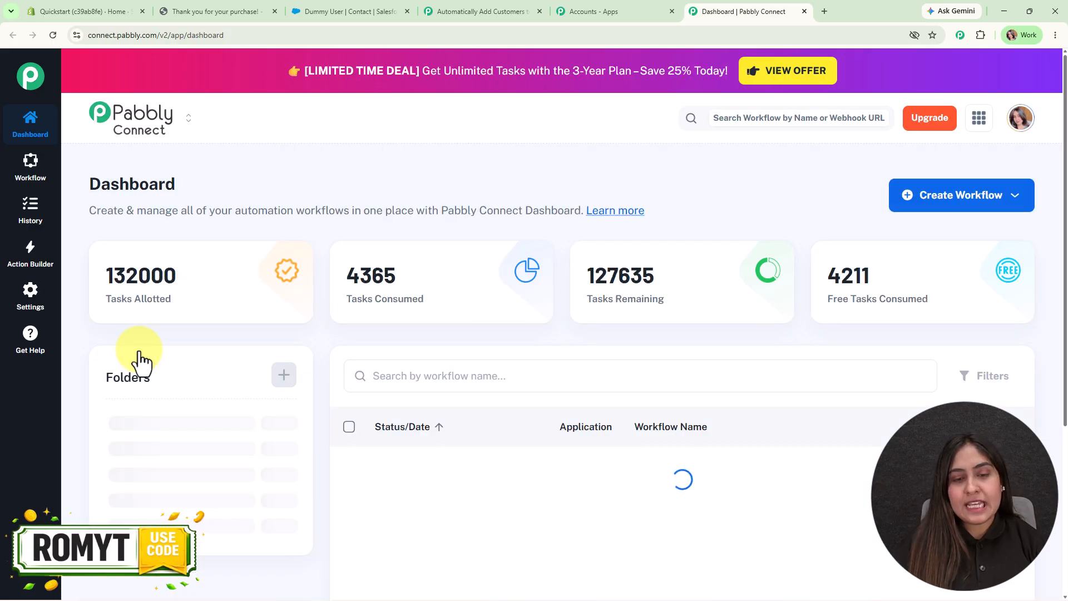
Open the AI workflow builder, Connect AI Studio, and start a fresh conversation.
{"action": "left_click", "coordinate": [938, 195]}
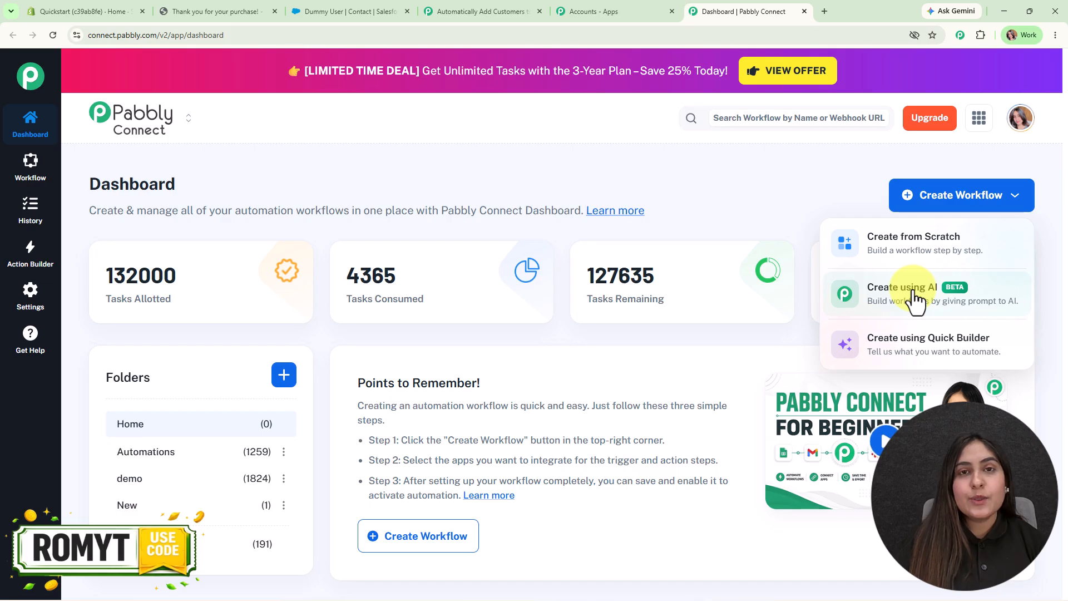
{"action": "left_click", "coordinate": [920, 350]}
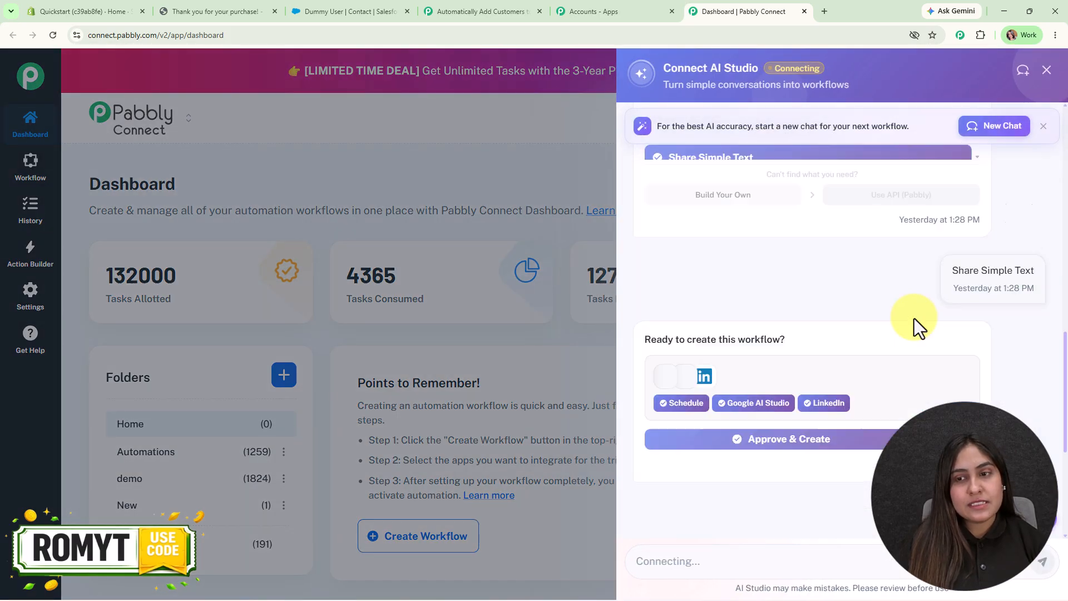
{"action": "left_click", "coordinate": [997, 126]}
{"action": "left_click", "coordinate": [909, 389]}
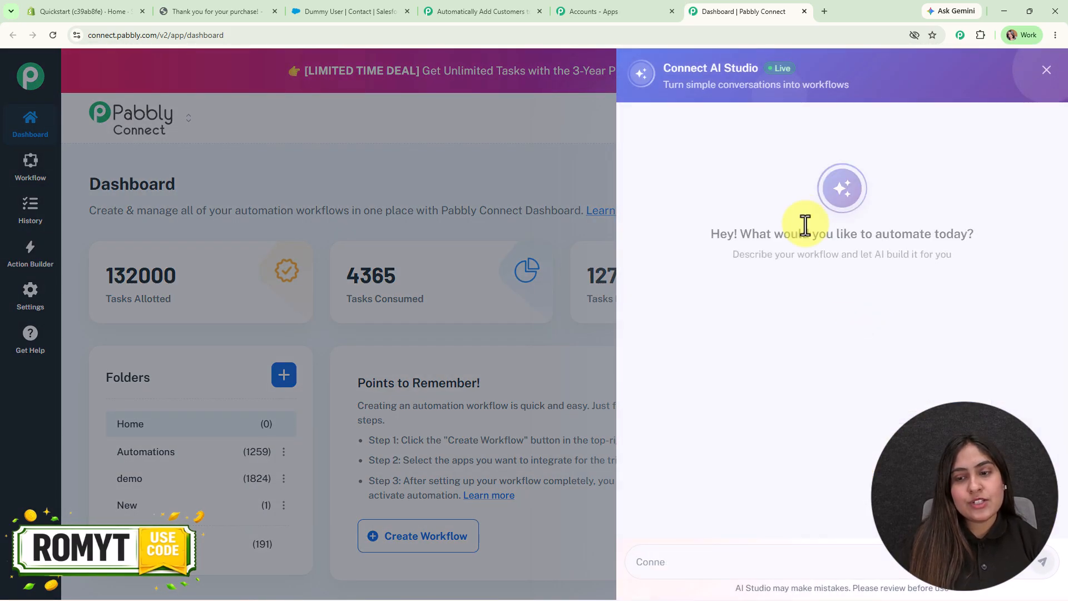
{"action": "left_click_drag", "start_coordinate": [712, 234], "coordinate": [979, 225]}
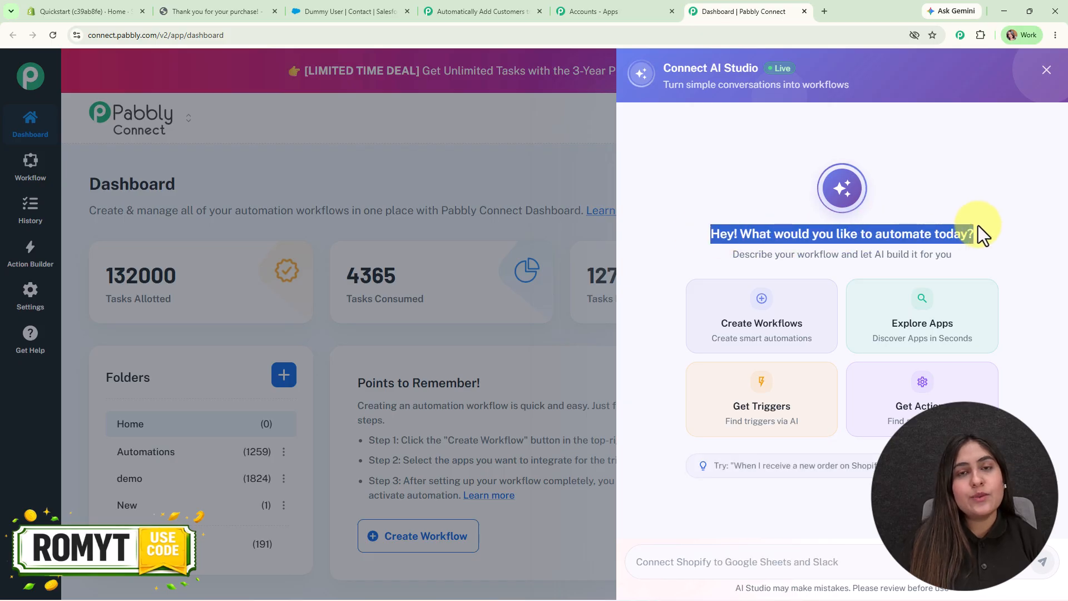
{"action": "left_click", "coordinate": [969, 205]}
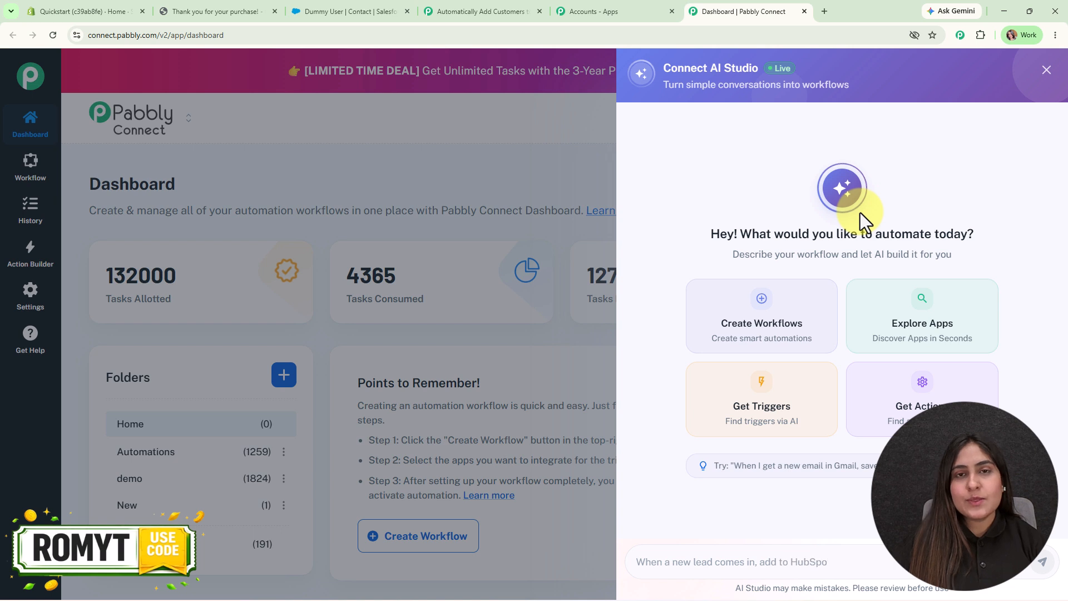
Request 'When a new order comes in from Shopify, add it Salesforce' with New Order and Create Contact, approve, and open it.
{"action": "left_click", "coordinate": [824, 555]}
{"action": "type", "text": "When a new order comes in from Shopify, add it Salesforce"}
{"action": "key", "text": "Return"}
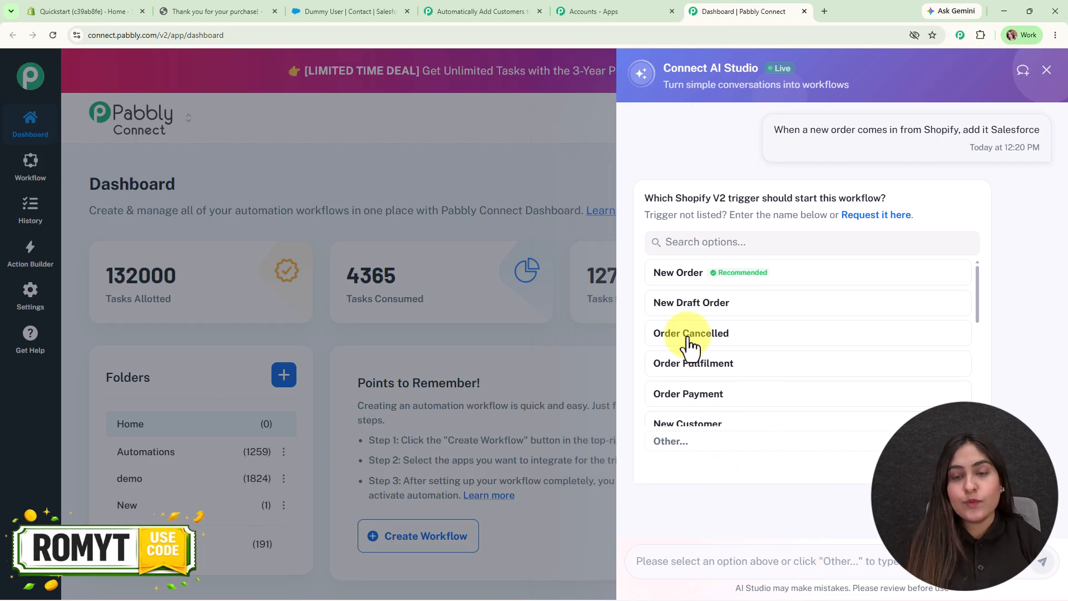
{"action": "left_click", "coordinate": [693, 275]}
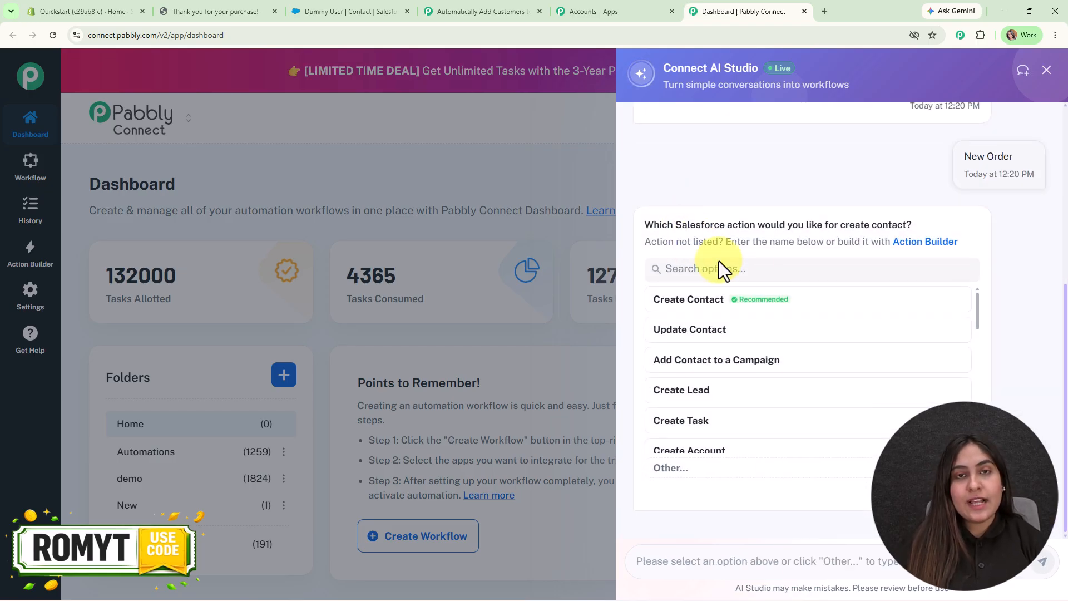
{"action": "left_click", "coordinate": [710, 305]}
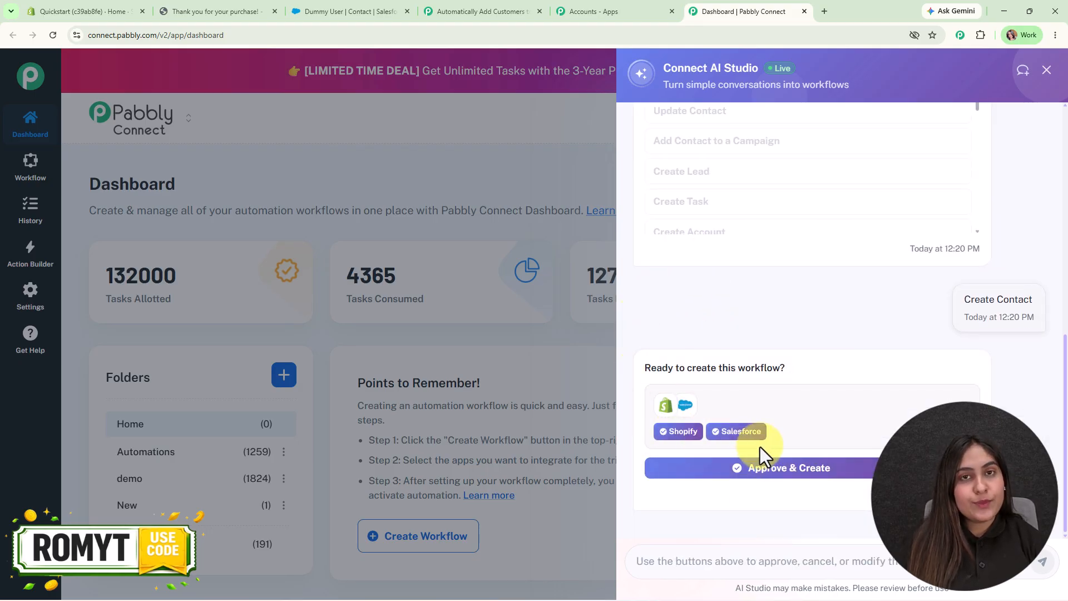
{"action": "left_click", "coordinate": [786, 469]}
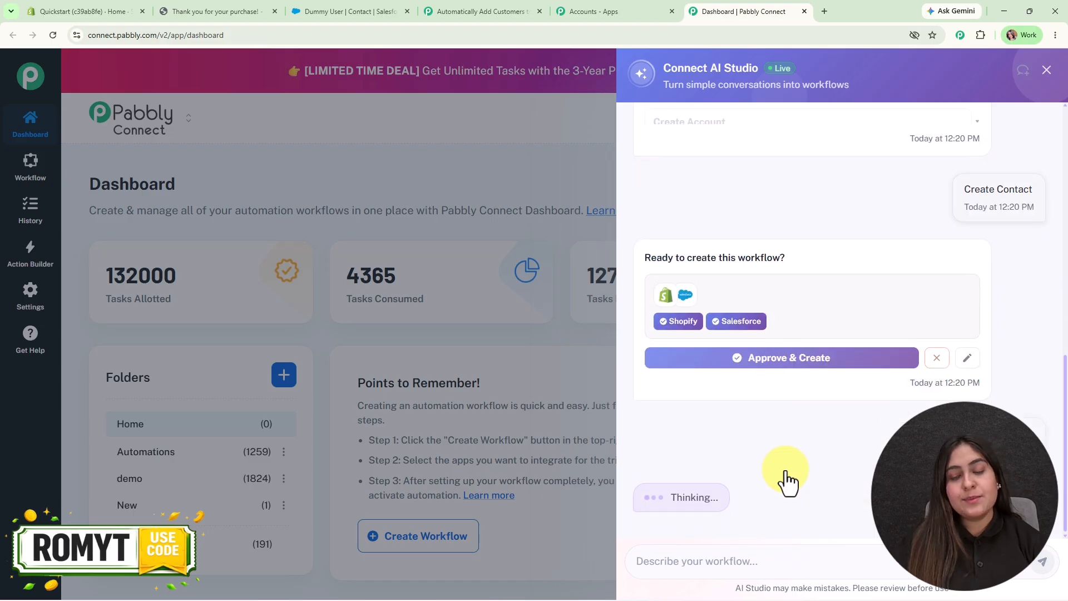
{"action": "left_click", "coordinate": [804, 346]}
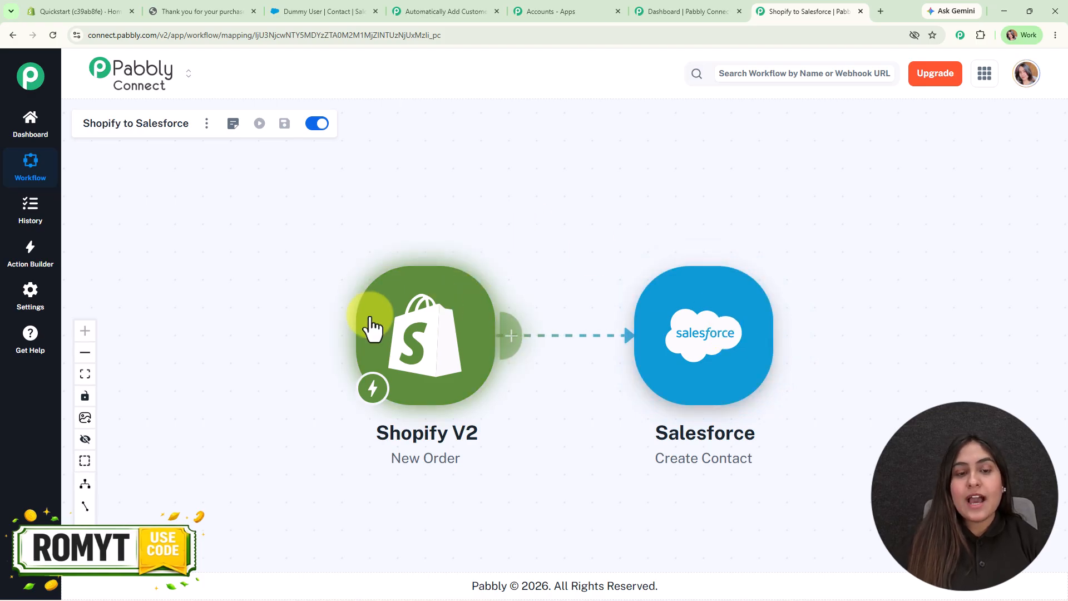
Re-capture the Shopify V2 New Order webhook response and copy the trigger's webhook URL.
{"action": "left_click_drag", "start_coordinate": [582, 282], "coordinate": [529, 225]}
{"action": "left_click", "coordinate": [371, 347]}
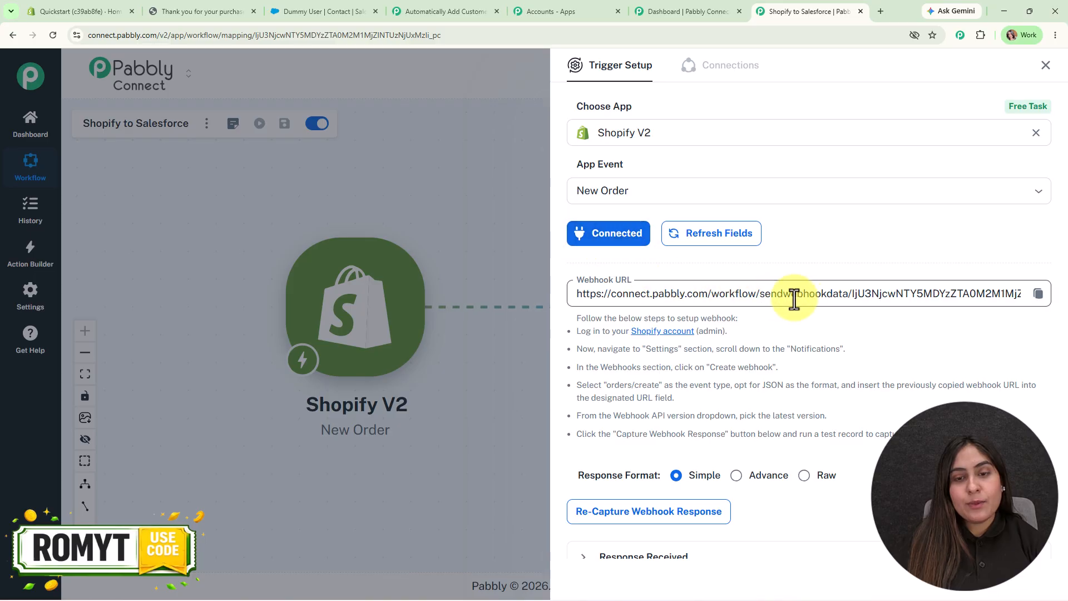
{"action": "left_click", "coordinate": [692, 511]}
{"action": "left_click", "coordinate": [590, 370]}
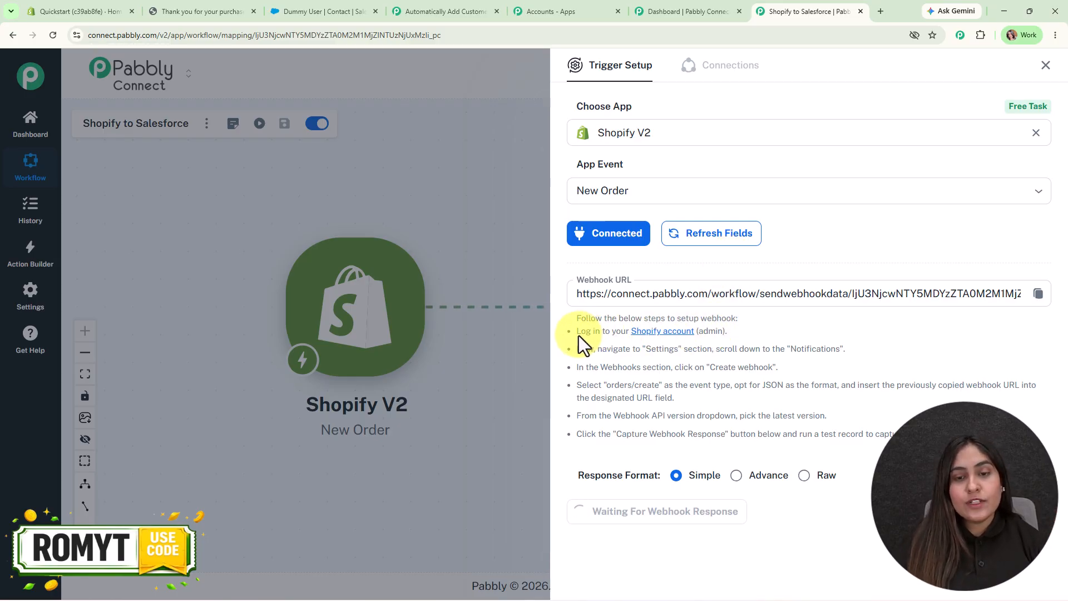
{"action": "left_click_drag", "start_coordinate": [665, 364], "coordinate": [952, 443]}
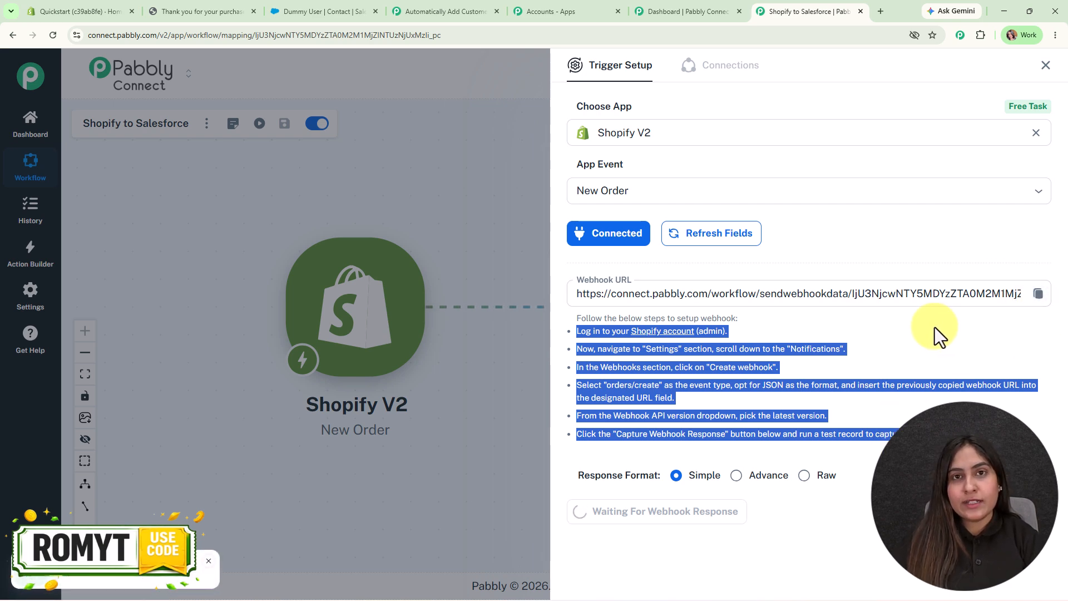
{"action": "left_click", "coordinate": [935, 331]}
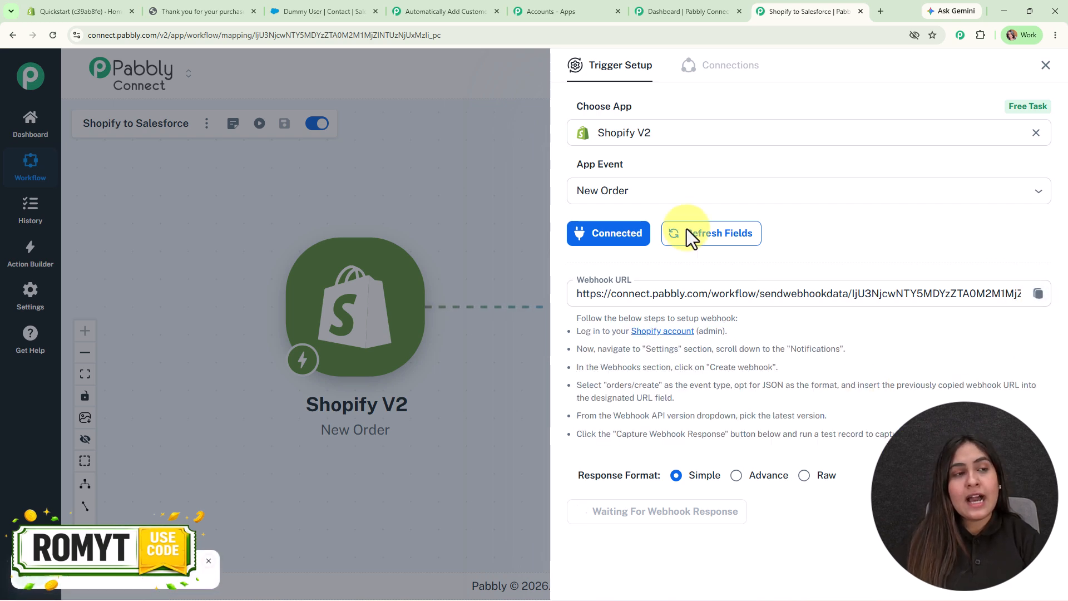
{"action": "left_click", "coordinate": [128, 8]}
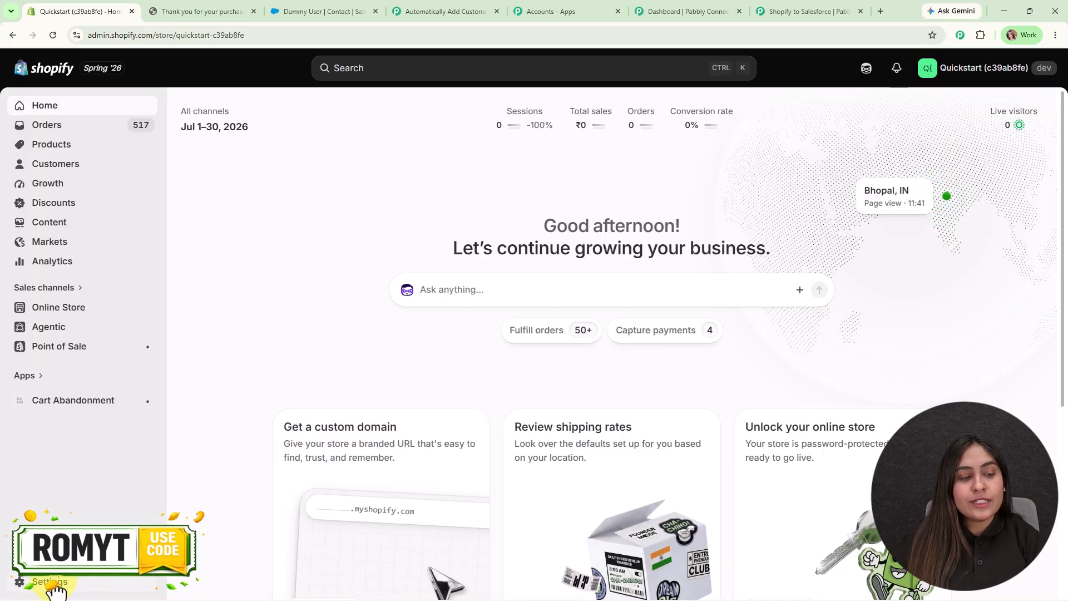
Go to Shopify Settings > Notifications > Webhooks and start a new webhook.
{"action": "left_click", "coordinate": [54, 587]}
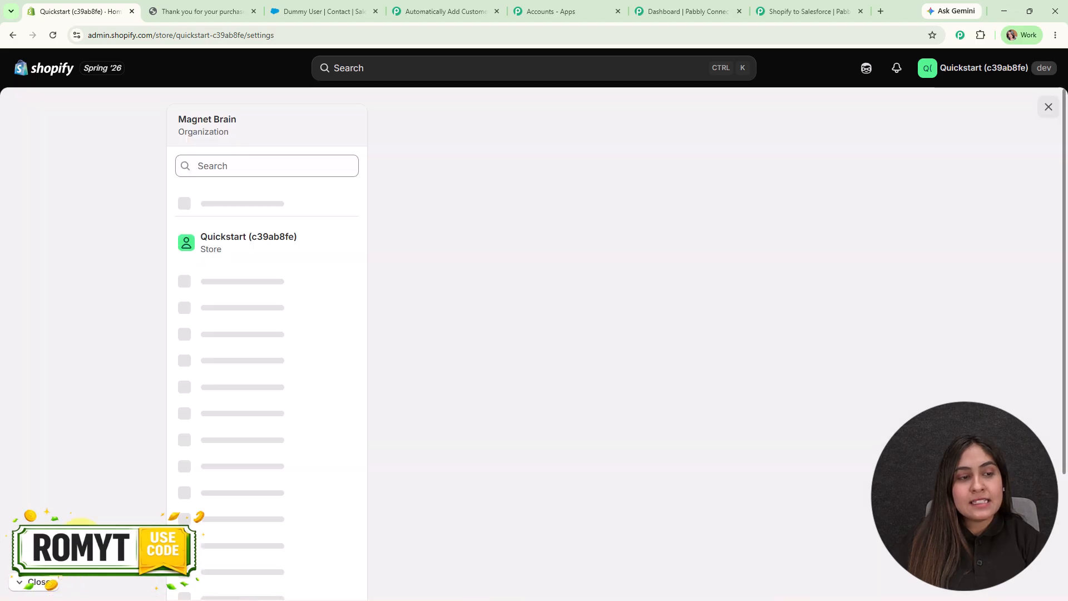
{"action": "scroll", "coordinate": [274, 429], "scroll_direction": "down", "scroll_amount": 4}
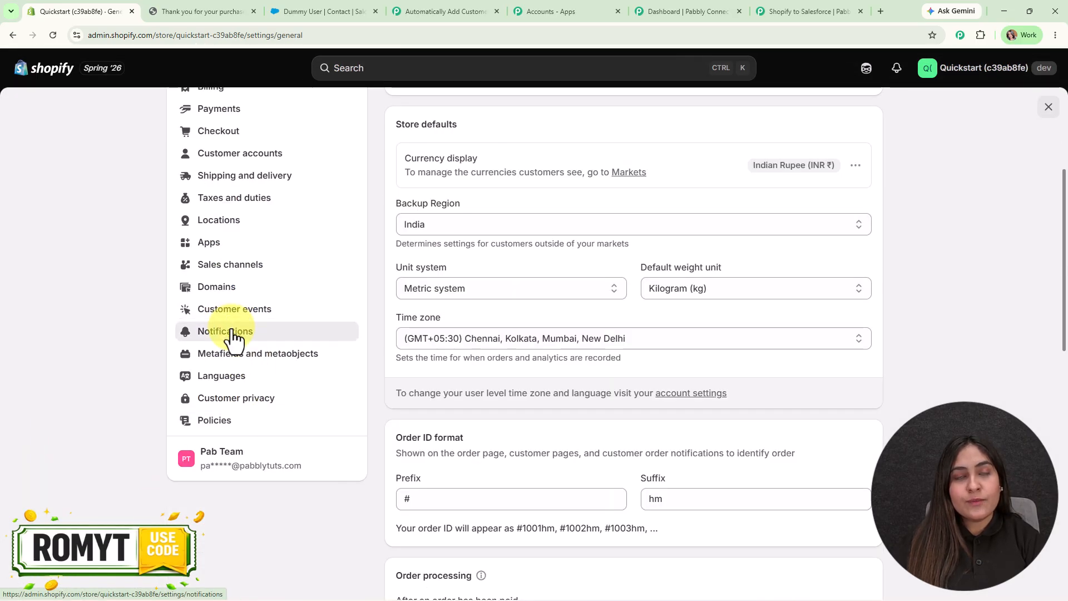
{"action": "left_click", "coordinate": [232, 335]}
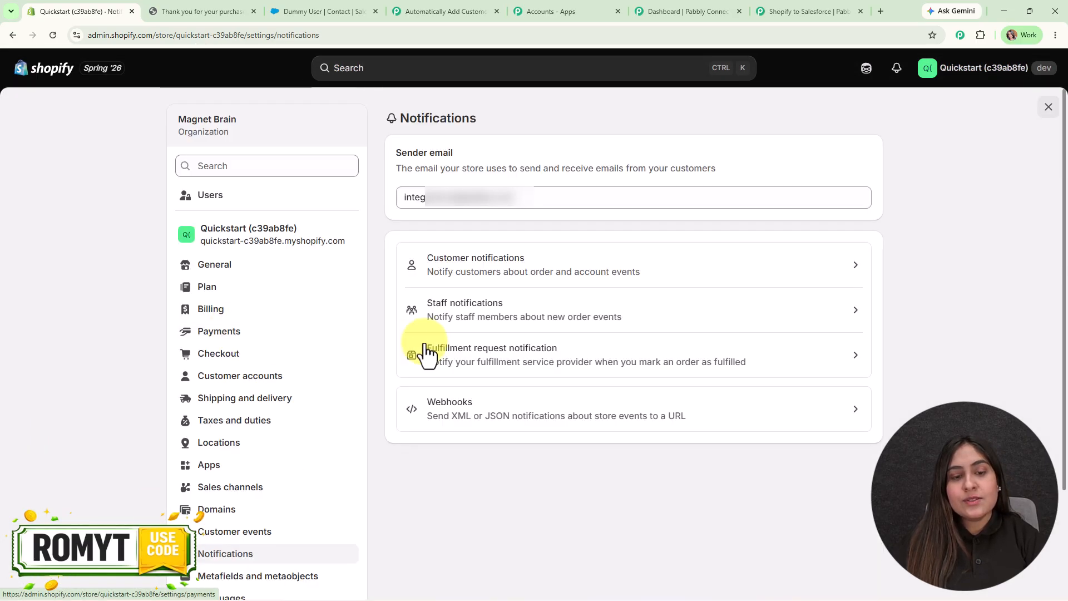
{"action": "left_click", "coordinate": [582, 420]}
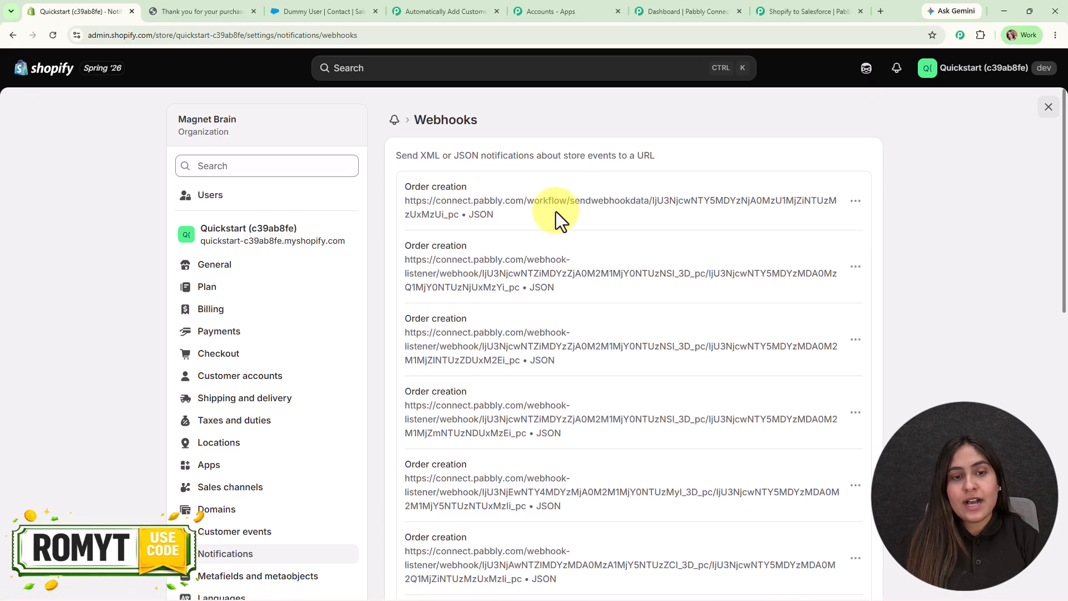
{"action": "scroll", "coordinate": [623, 554], "scroll_direction": "down", "scroll_amount": 1}
{"action": "scroll", "coordinate": [626, 554], "scroll_direction": "down", "scroll_amount": 10}
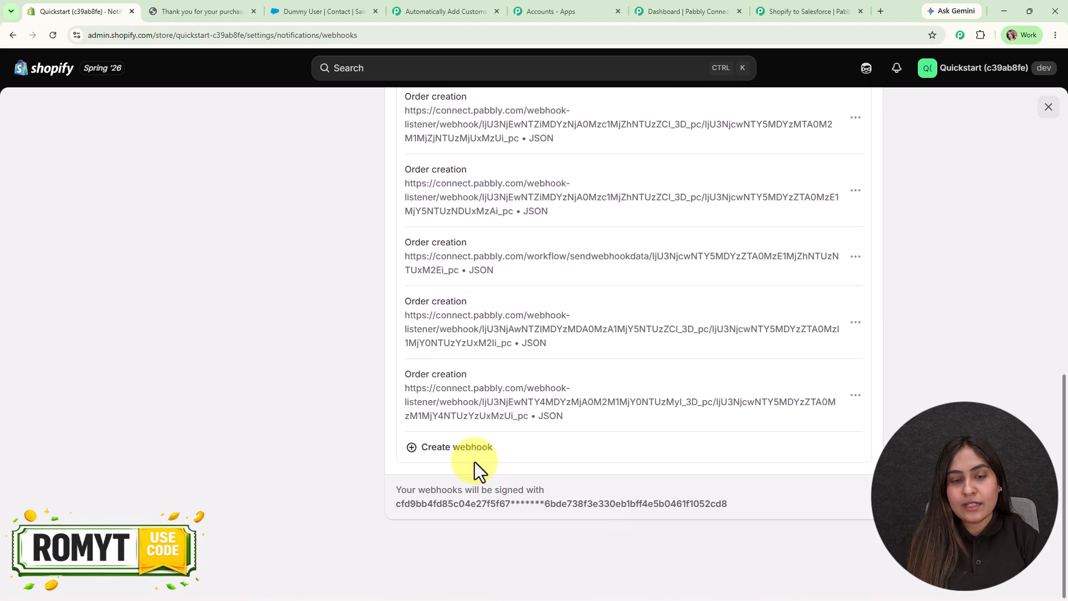
{"action": "left_click", "coordinate": [468, 448]}
Set it to Order creation, JSON, the pasted Pabbly URL and API version 2026-07 (Latest), and save.
{"action": "left_click", "coordinate": [463, 297]}
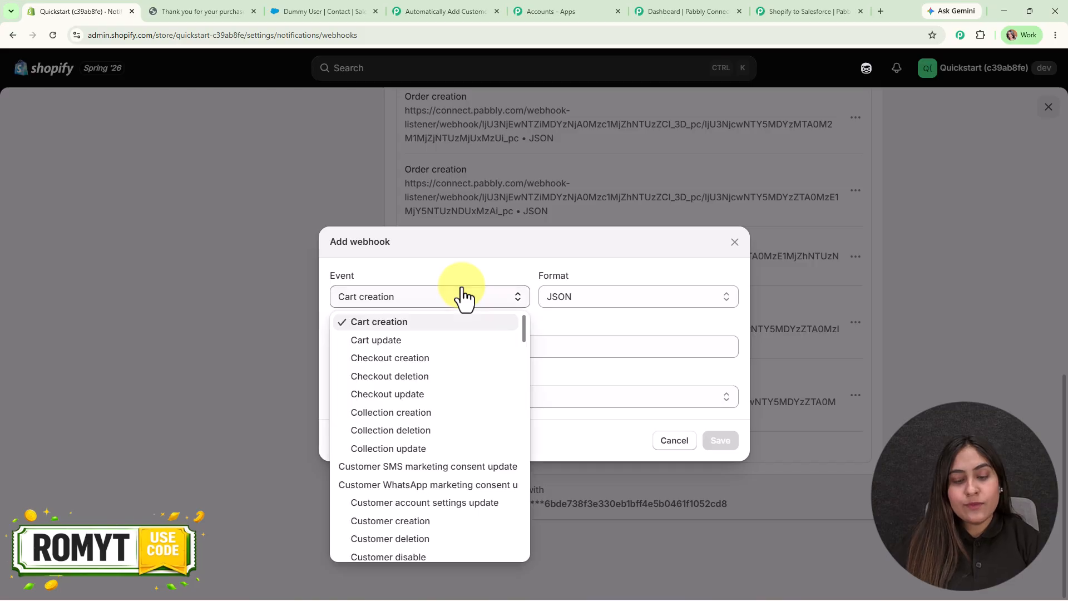
{"action": "key", "text": "o"}
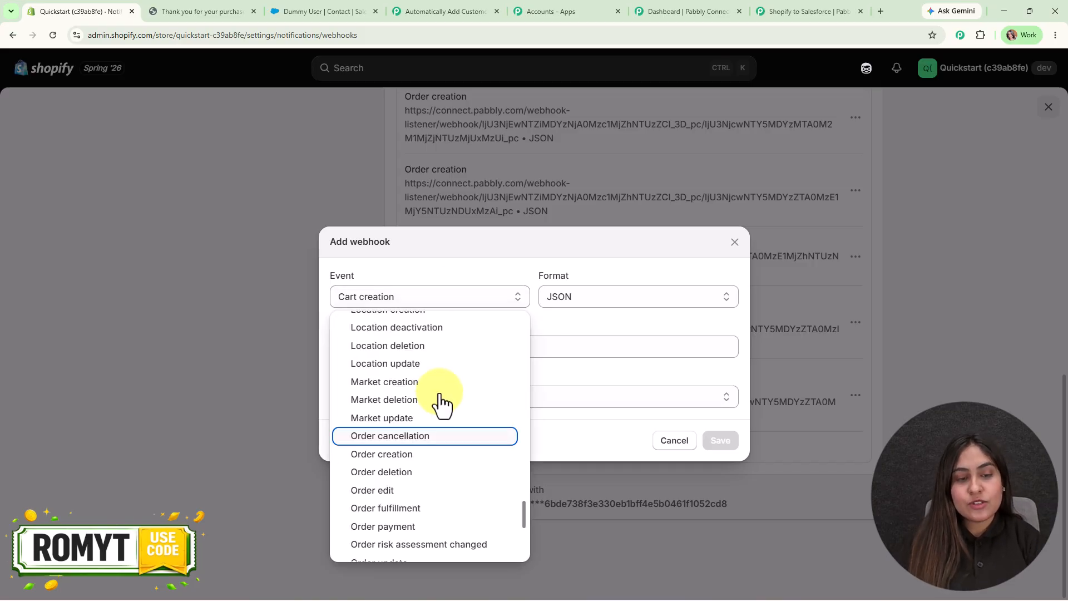
{"action": "left_click", "coordinate": [436, 455]}
{"action": "left_click", "coordinate": [575, 297]}
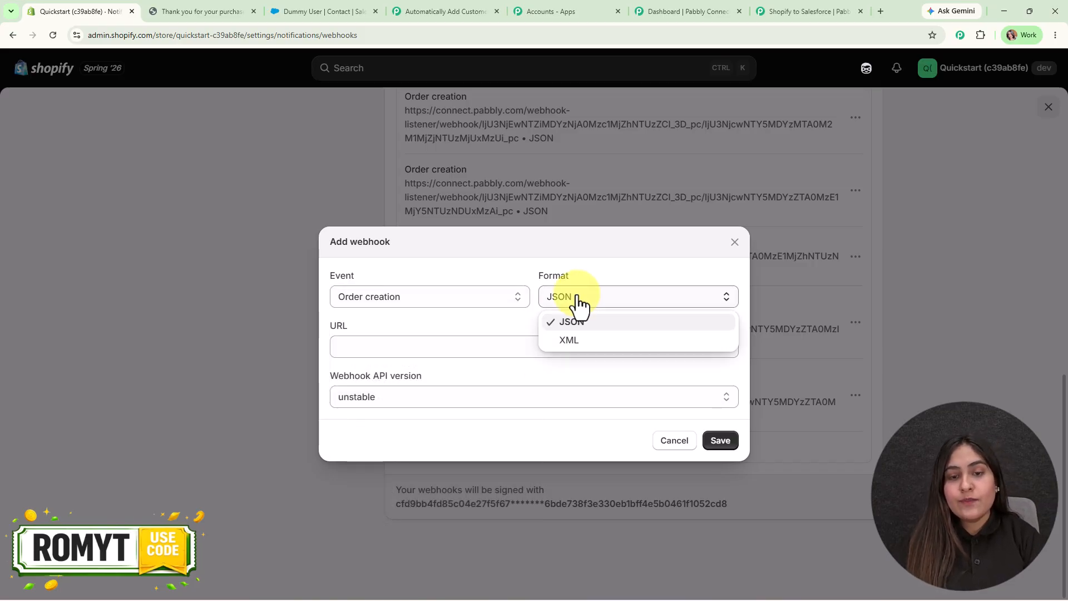
{"action": "left_click", "coordinate": [579, 322]}
{"action": "left_click", "coordinate": [363, 350]}
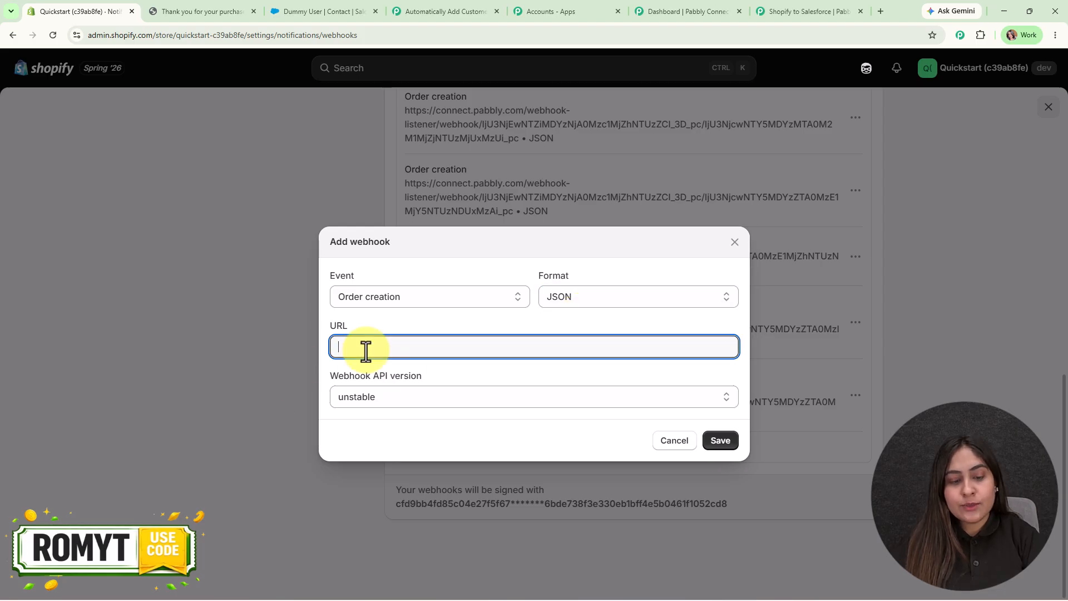
{"action": "key", "text": "ctrl+v"}
{"action": "left_click", "coordinate": [424, 398]}
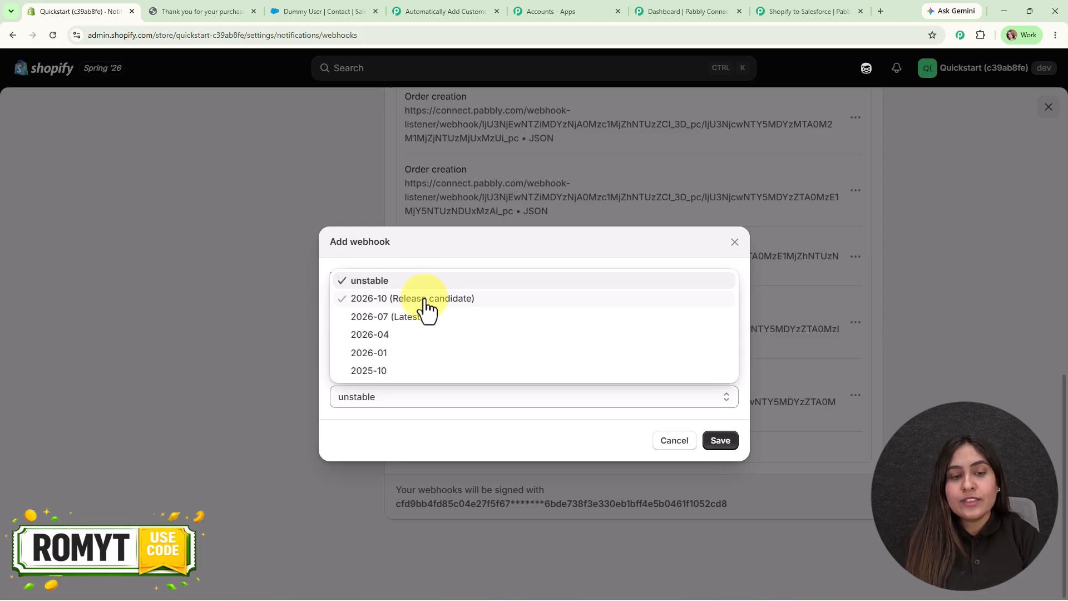
{"action": "left_click", "coordinate": [426, 317]}
{"action": "left_click", "coordinate": [721, 441]}
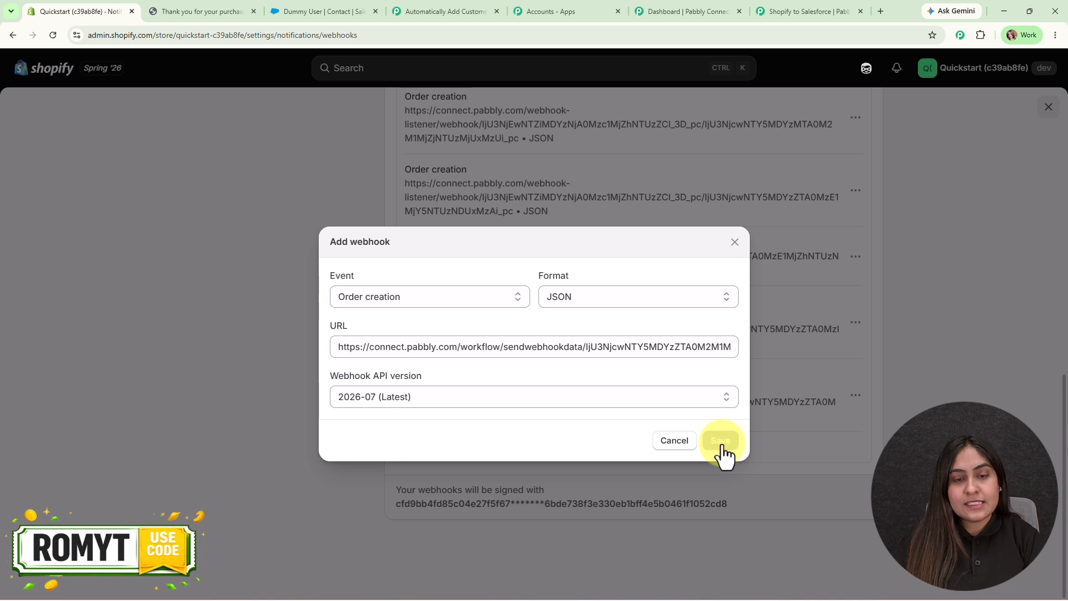
{"action": "scroll", "coordinate": [724, 453], "scroll_direction": "down", "scroll_amount": 1}
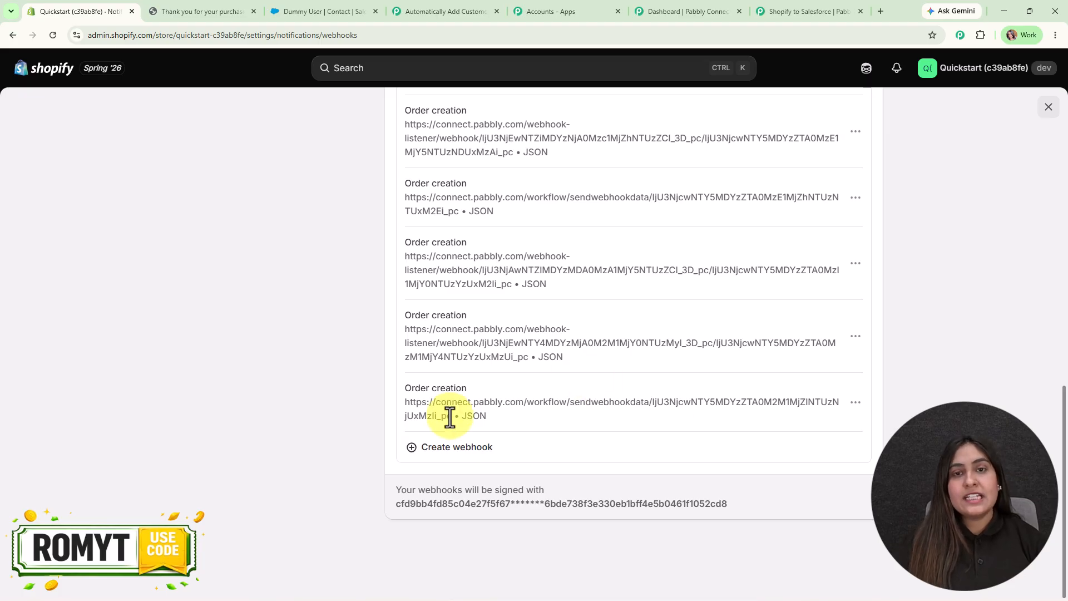
{"action": "left_click", "coordinate": [758, 11]}
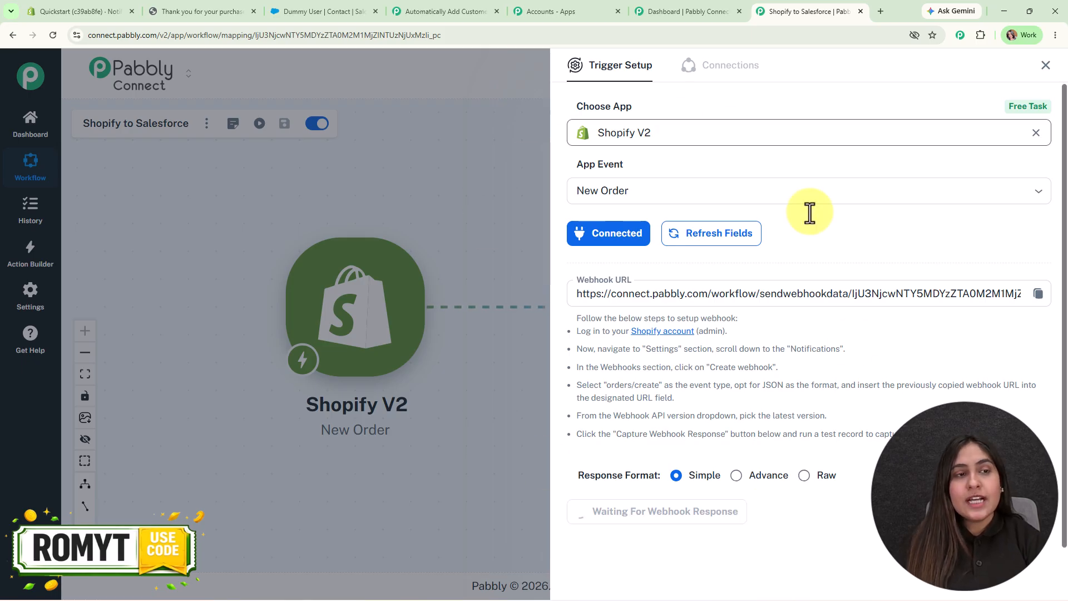
Open the Butterfly Necklace from the storefront home and start a Buy now checkout.
{"action": "left_click", "coordinate": [192, 11]}
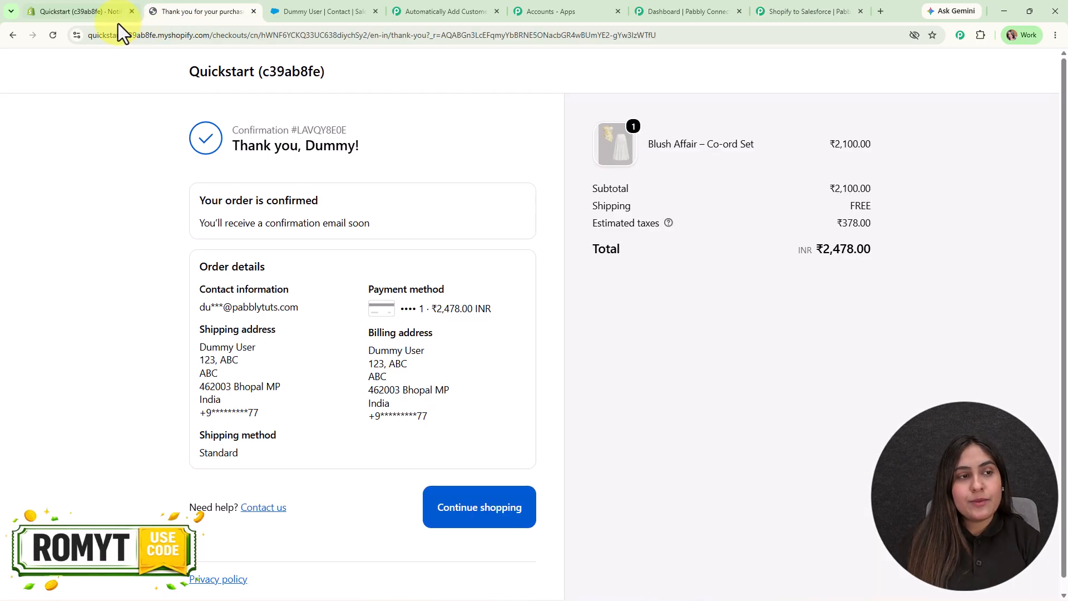
{"action": "left_click", "coordinate": [55, 34]}
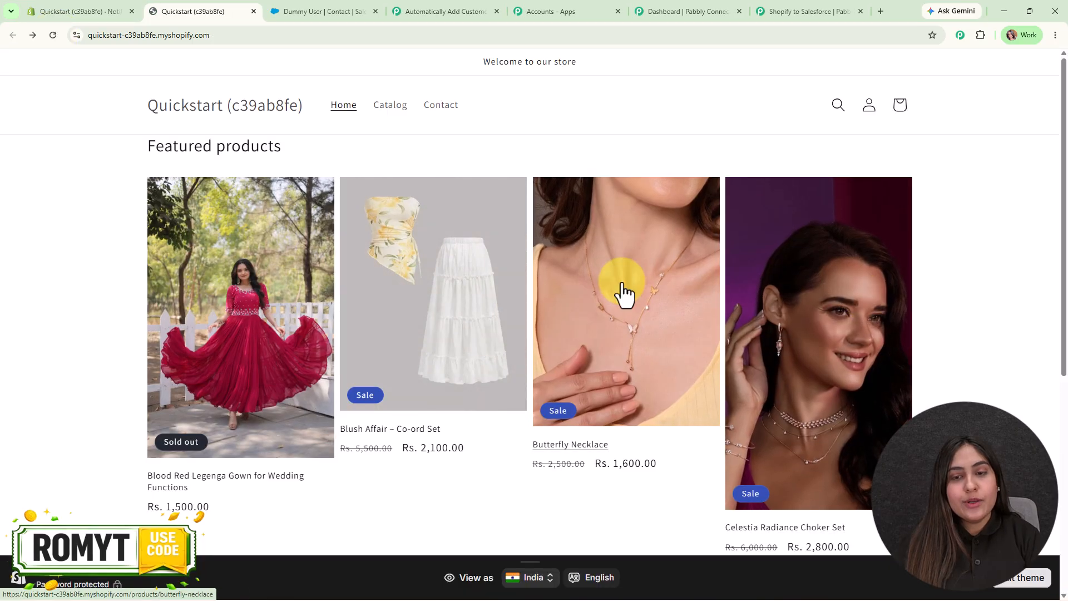
{"action": "left_click", "coordinate": [623, 293]}
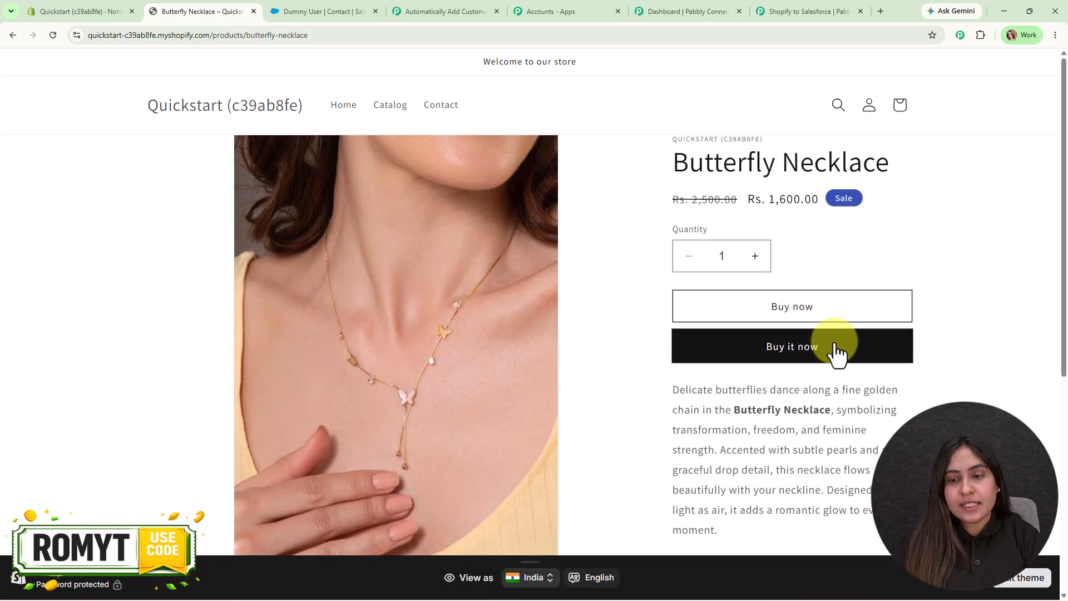
{"action": "left_click", "coordinate": [836, 354]}
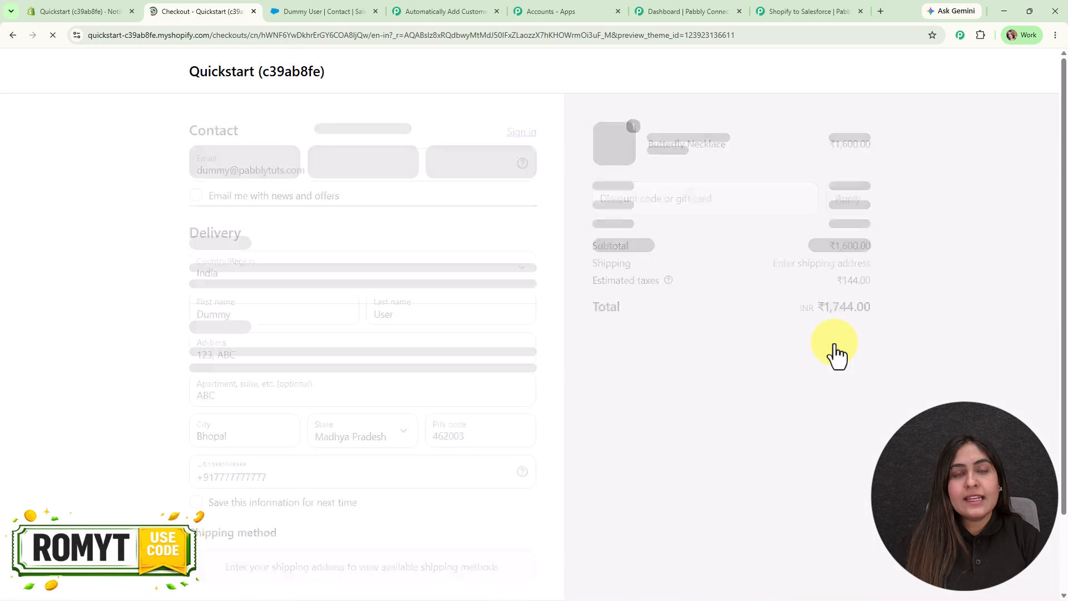
Replace the checkout email, first name and phone number with a new buyer's details.
{"action": "double_click", "coordinate": [225, 172]}
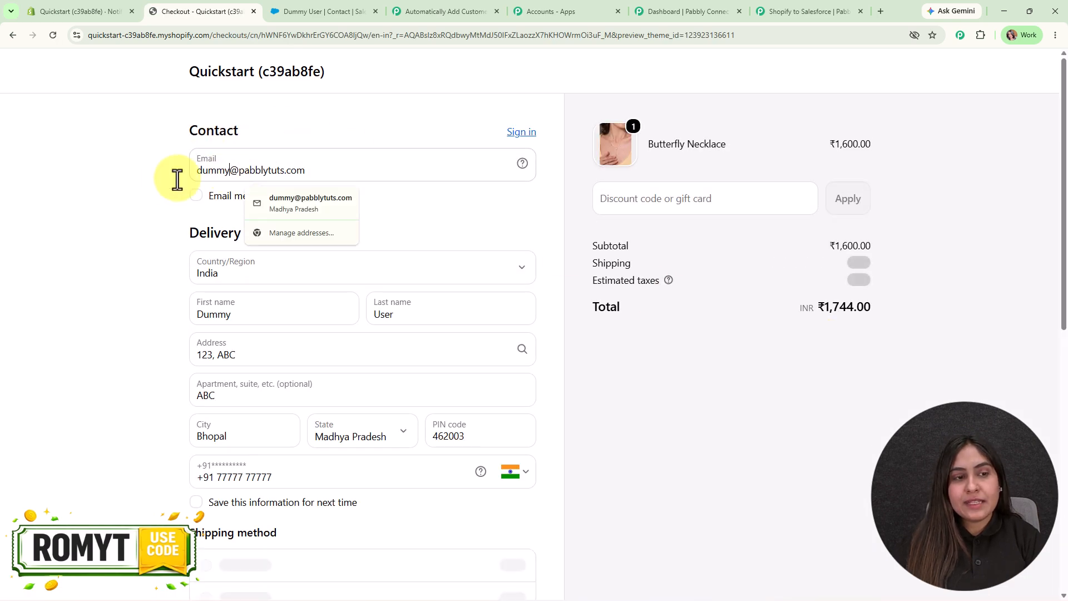
{"action": "key", "text": "BackSpace"}
{"action": "type", "text": "smart"}
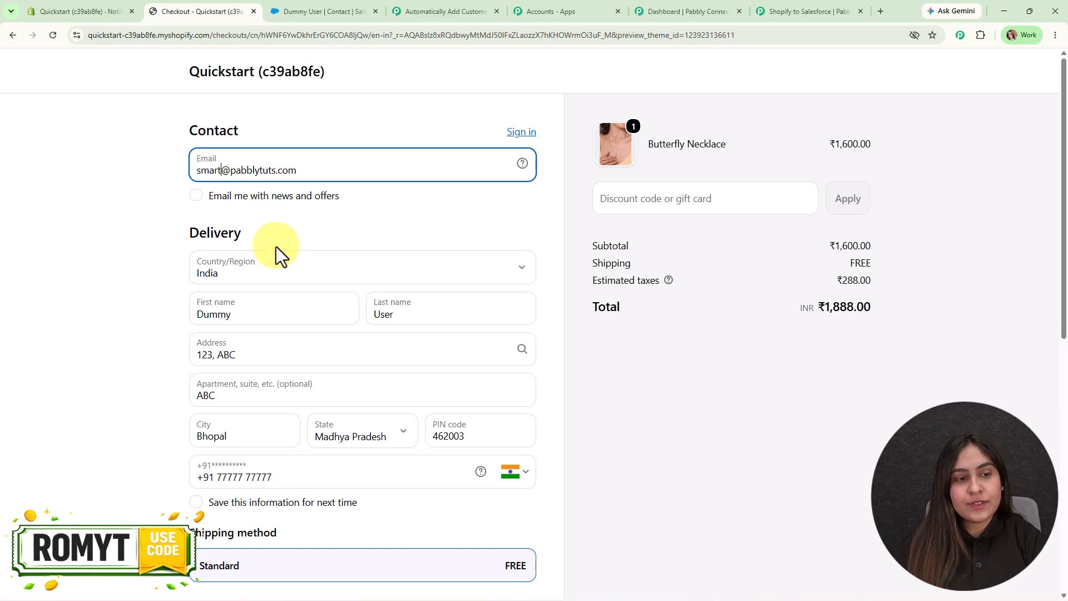
{"action": "double_click", "coordinate": [245, 315]}
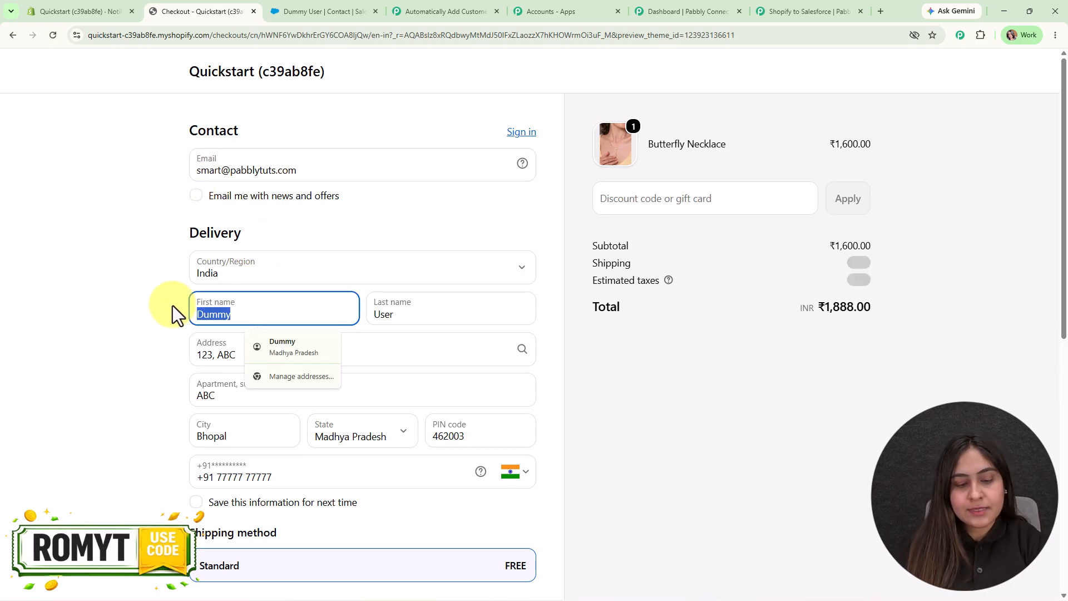
{"action": "type", "text": "Smart"}
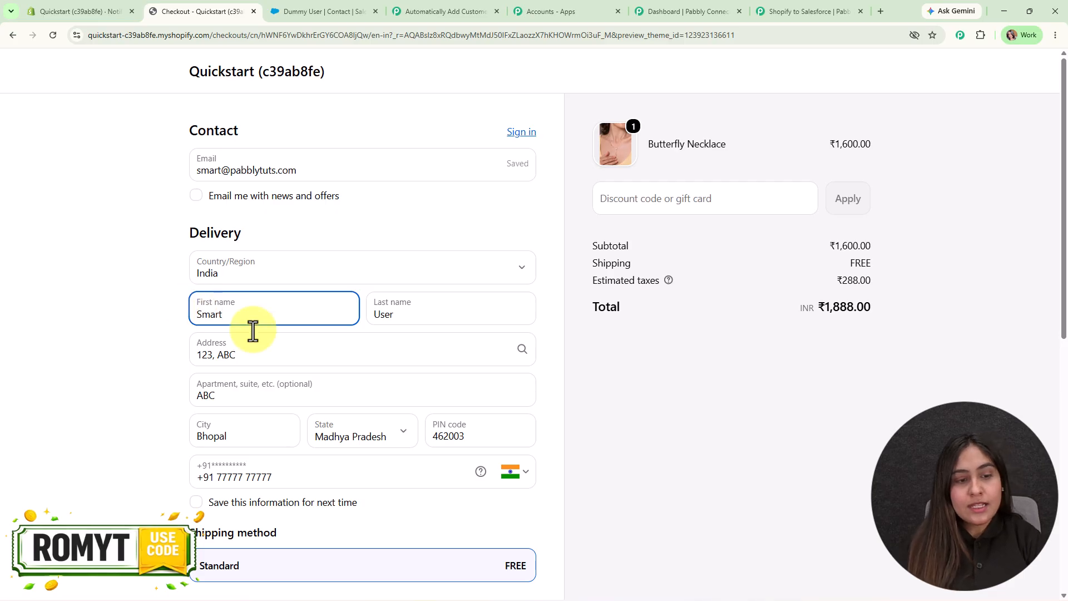
{"action": "left_click_drag", "start_coordinate": [278, 479], "coordinate": [218, 480]}
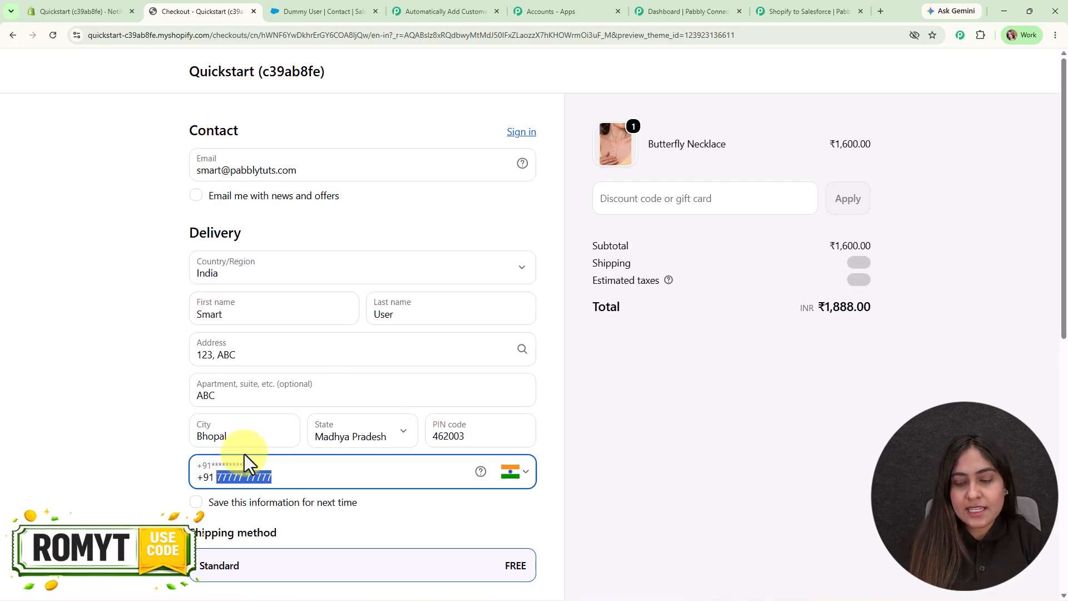
{"action": "type", "text": "8585858585"}
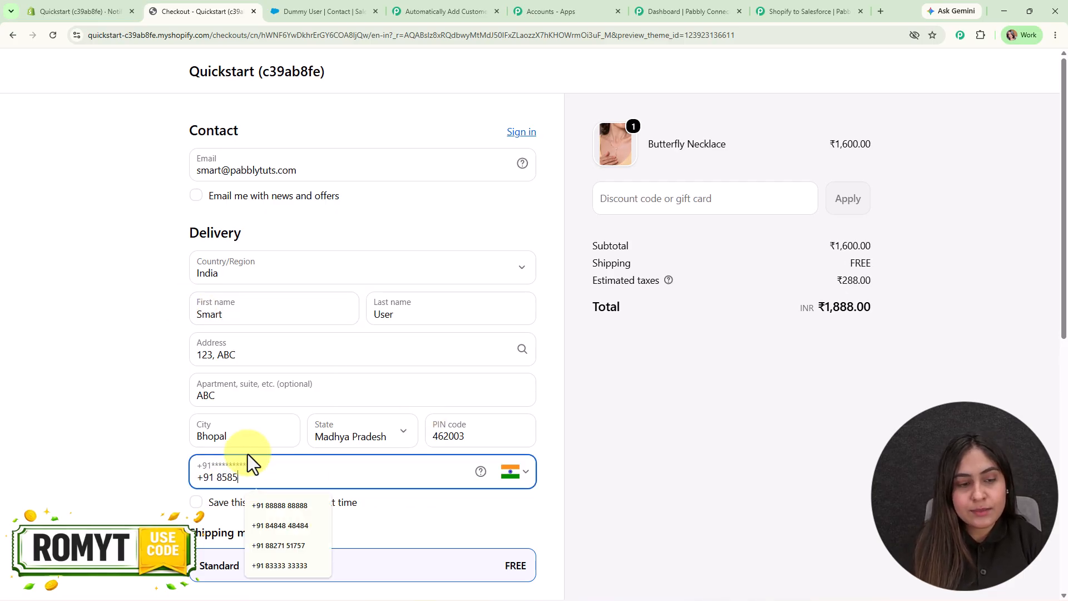
{"action": "scroll", "coordinate": [238, 412], "scroll_direction": "down", "scroll_amount": 9}
Pay with test card 1, security code 123 and expiry 02/28 to place the order.
{"action": "left_click", "coordinate": [245, 334]}
{"action": "type", "text": "1"}
{"action": "left_click", "coordinate": [429, 368]}
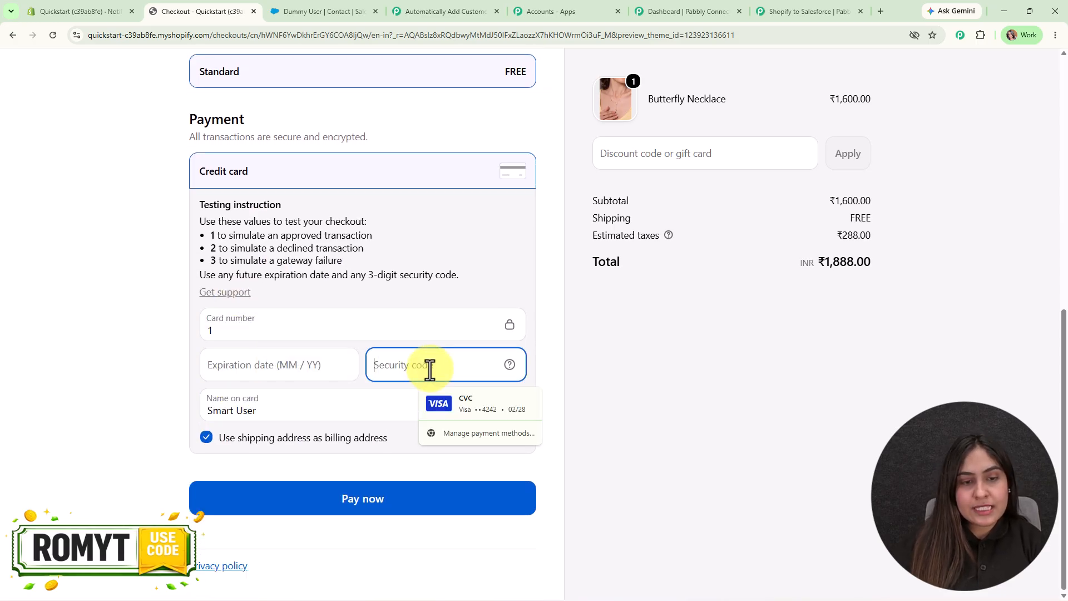
{"action": "type", "text": "123"}
{"action": "left_click", "coordinate": [258, 366]}
{"action": "type", "text": "0228"}
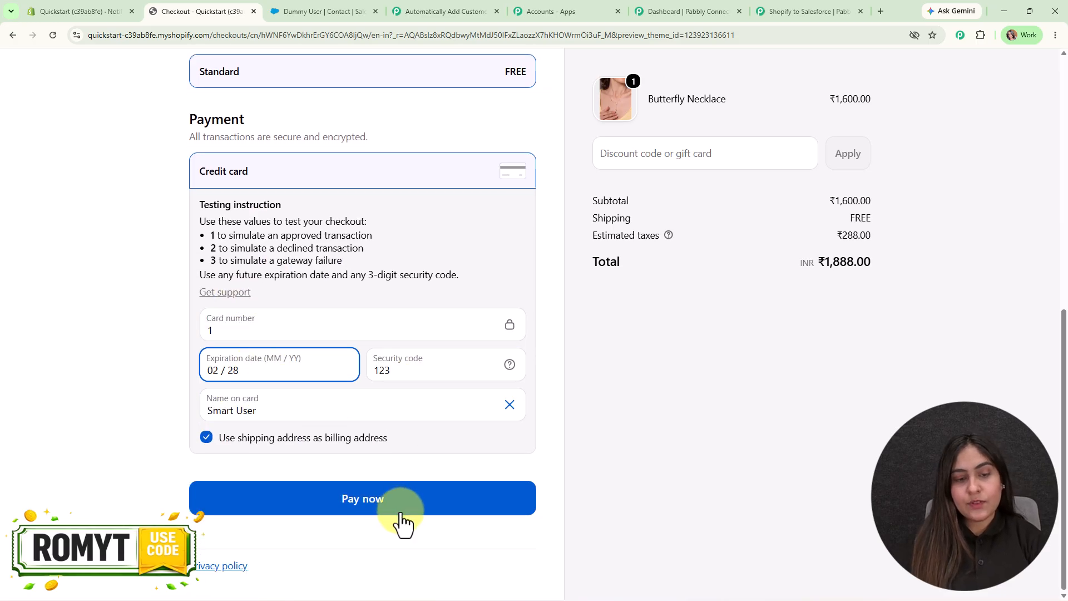
{"action": "left_click", "coordinate": [400, 501]}
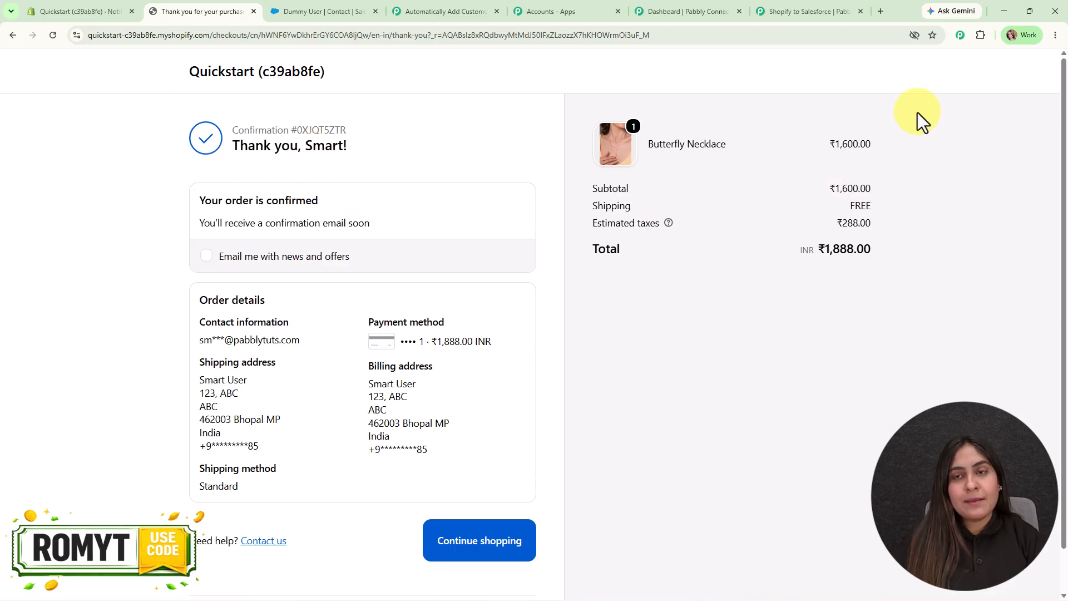
Review the captured Shopify order fields, including 288.00 INR tax, then close Trigger Setup.
{"action": "left_click", "coordinate": [806, 11]}
{"action": "scroll", "coordinate": [786, 228], "scroll_direction": "down", "scroll_amount": 5}
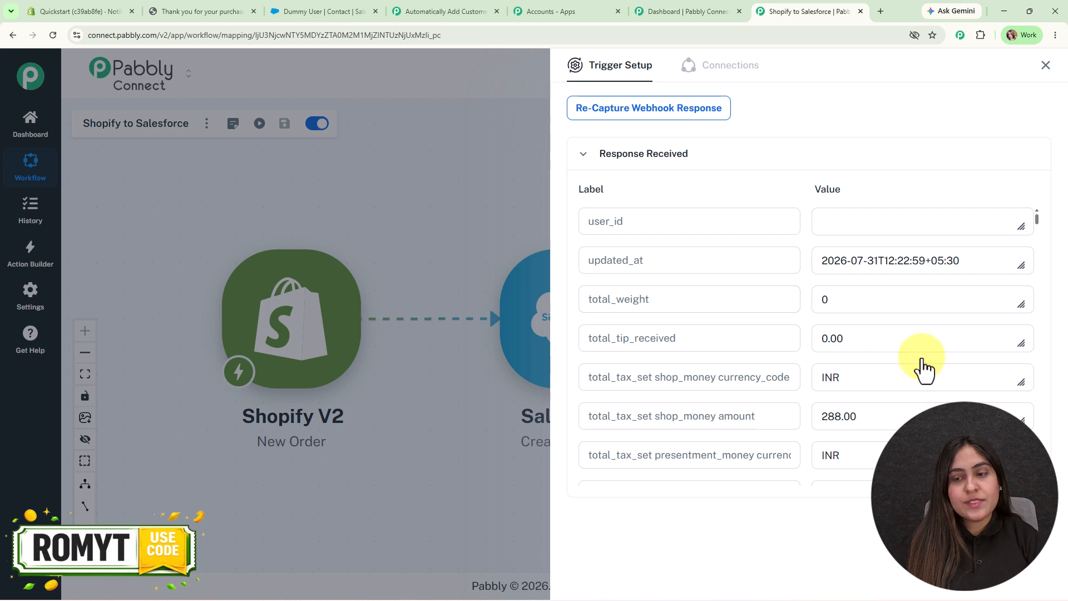
{"action": "scroll", "coordinate": [921, 367], "scroll_direction": "down", "scroll_amount": 10}
{"action": "scroll", "coordinate": [924, 369], "scroll_direction": "down", "scroll_amount": 10}
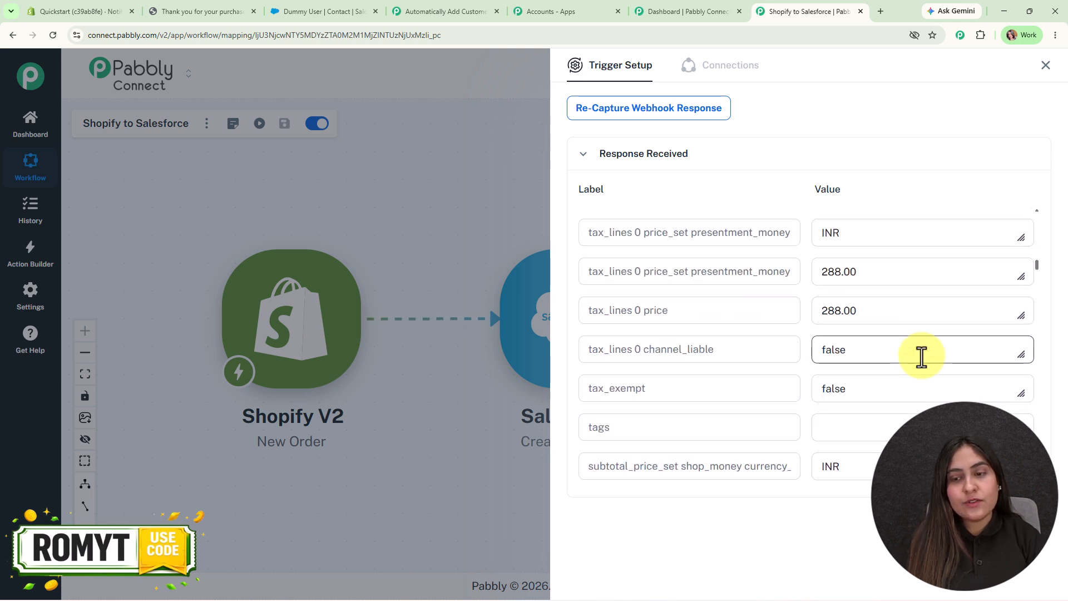
{"action": "scroll", "coordinate": [924, 368], "scroll_direction": "down", "scroll_amount": 15}
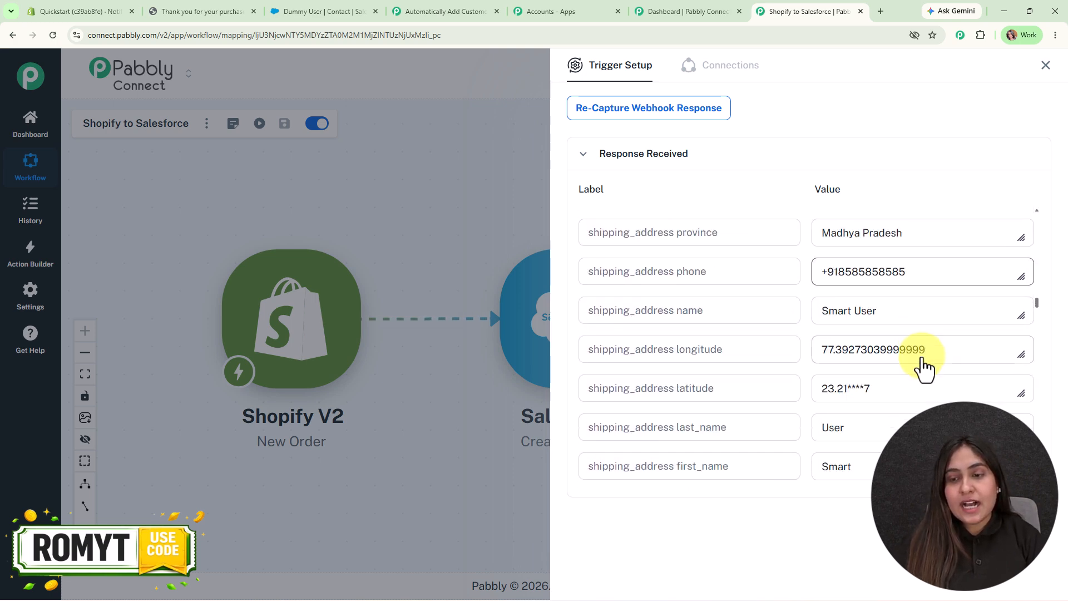
{"action": "scroll", "coordinate": [902, 312], "scroll_direction": "up", "scroll_amount": 4}
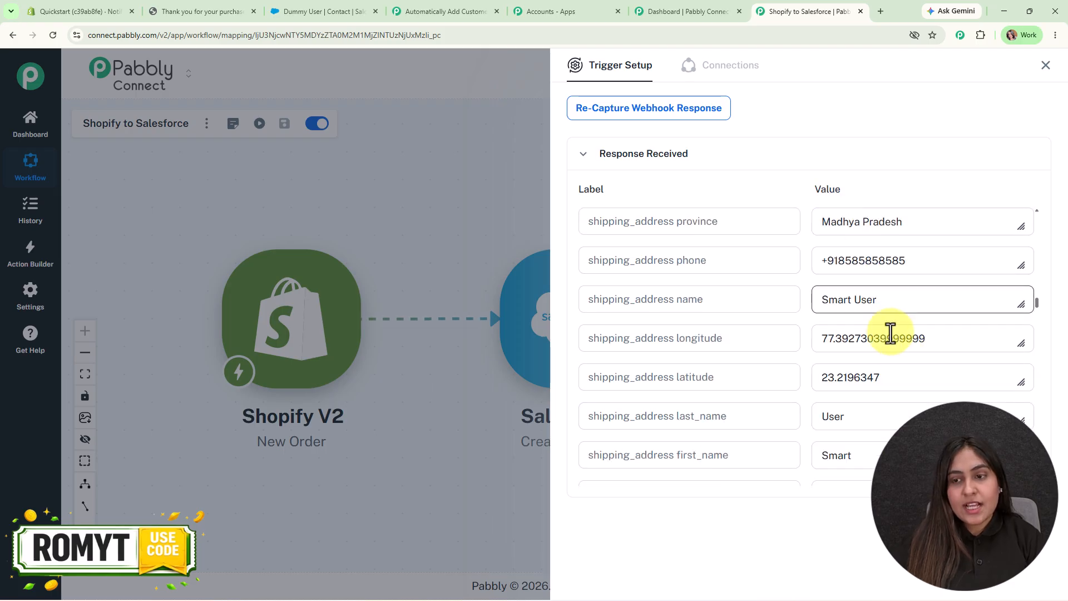
{"action": "left_click", "coordinate": [1046, 69]}
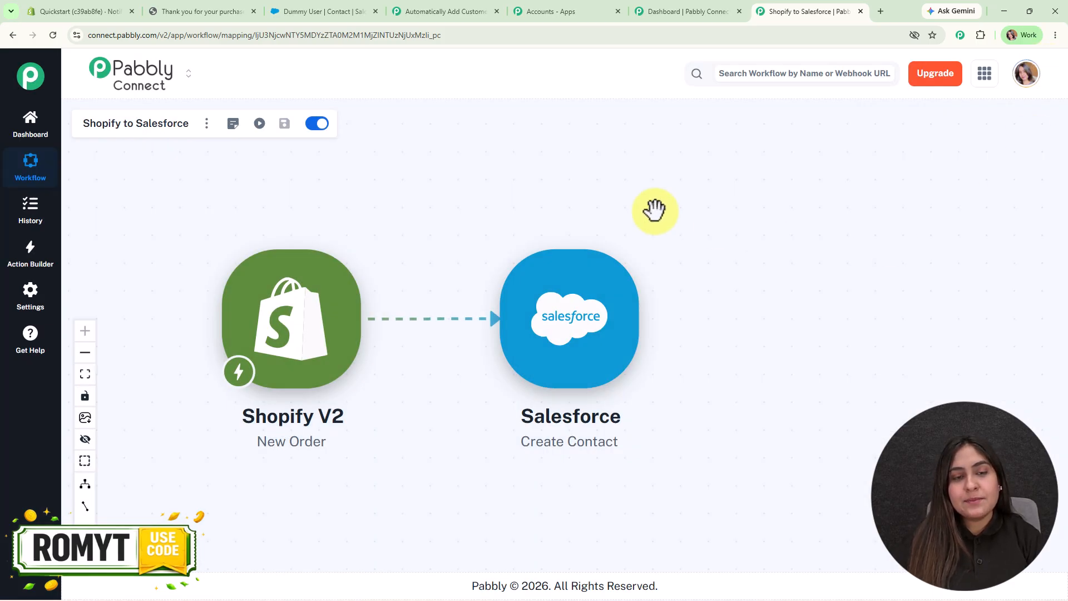
{"action": "left_click_drag", "start_coordinate": [656, 210], "coordinate": [647, 174]}
Authorize a new Salesforce connection for the Create Contact action so its contact fields appear.
{"action": "left_click", "coordinate": [582, 284]}
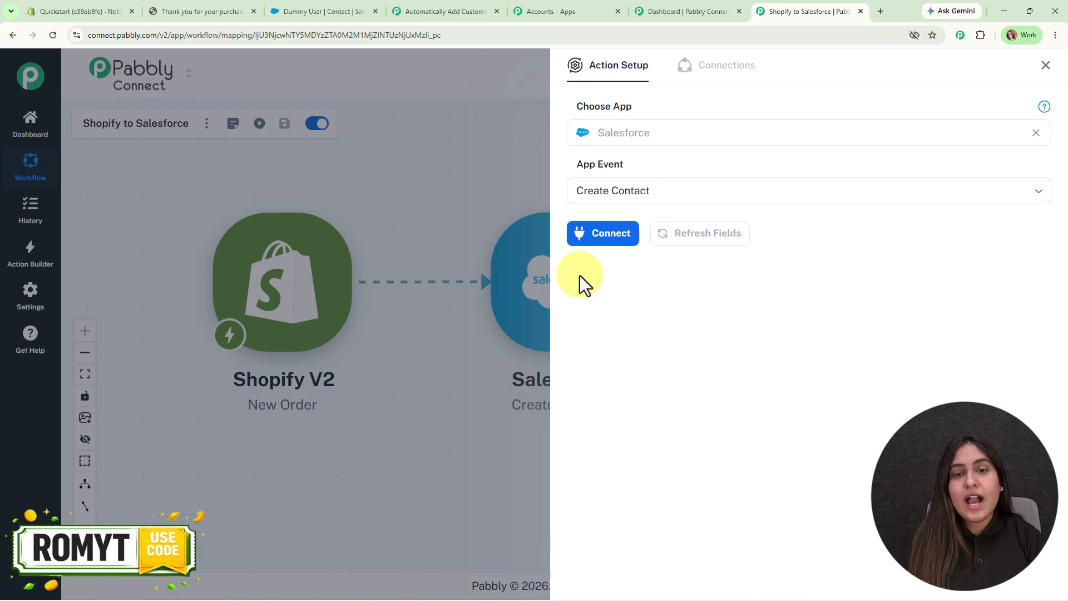
{"action": "left_click", "coordinate": [583, 237]}
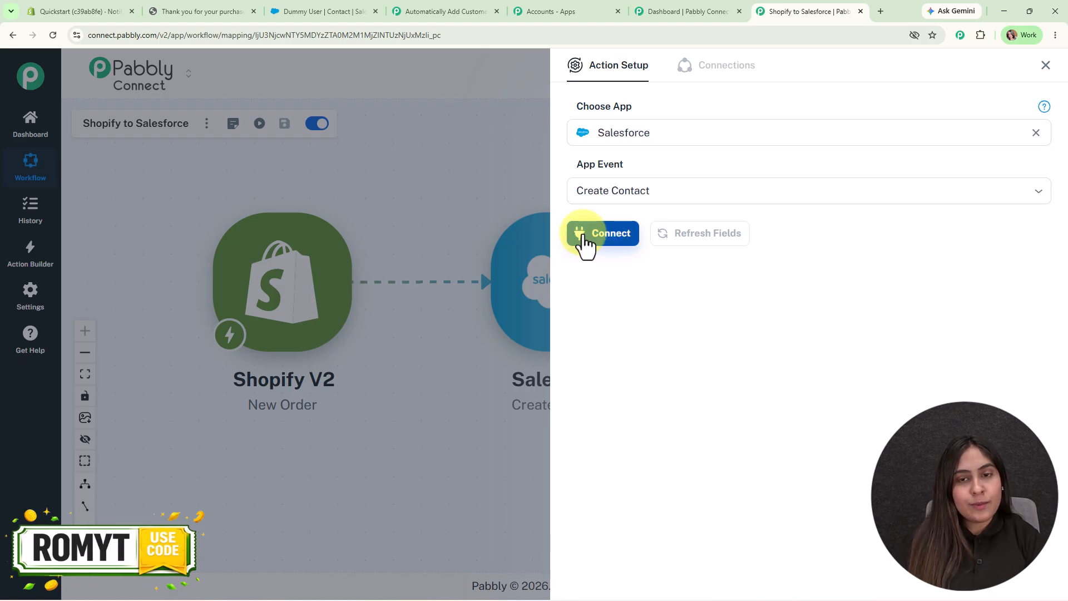
{"action": "left_click", "coordinate": [640, 168]}
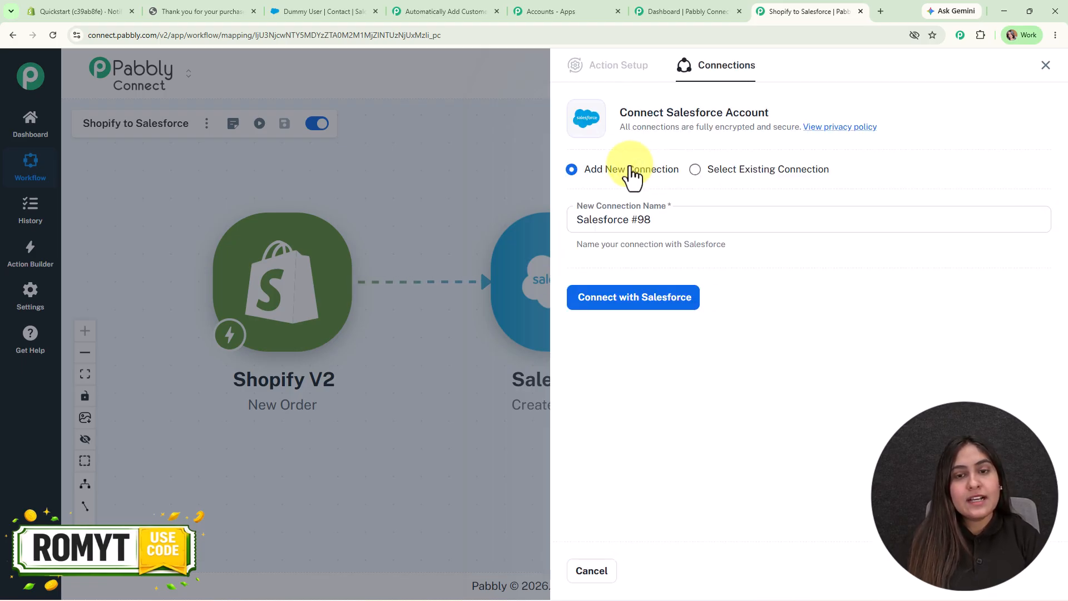
{"action": "left_click", "coordinate": [690, 304]}
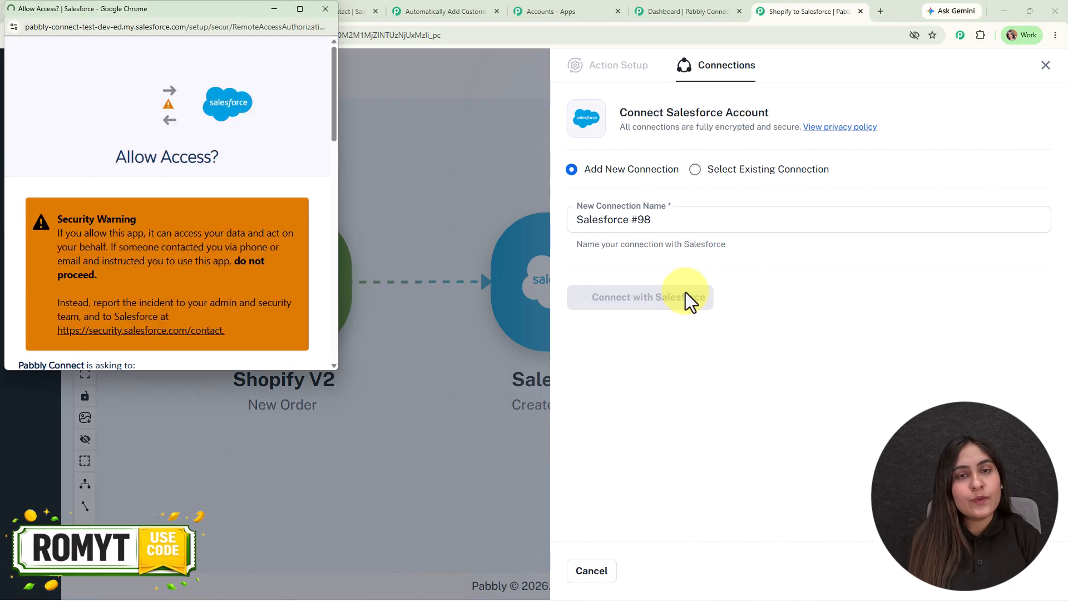
{"action": "scroll", "coordinate": [234, 248], "scroll_direction": "down", "scroll_amount": 15}
{"action": "left_click", "coordinate": [244, 248]}
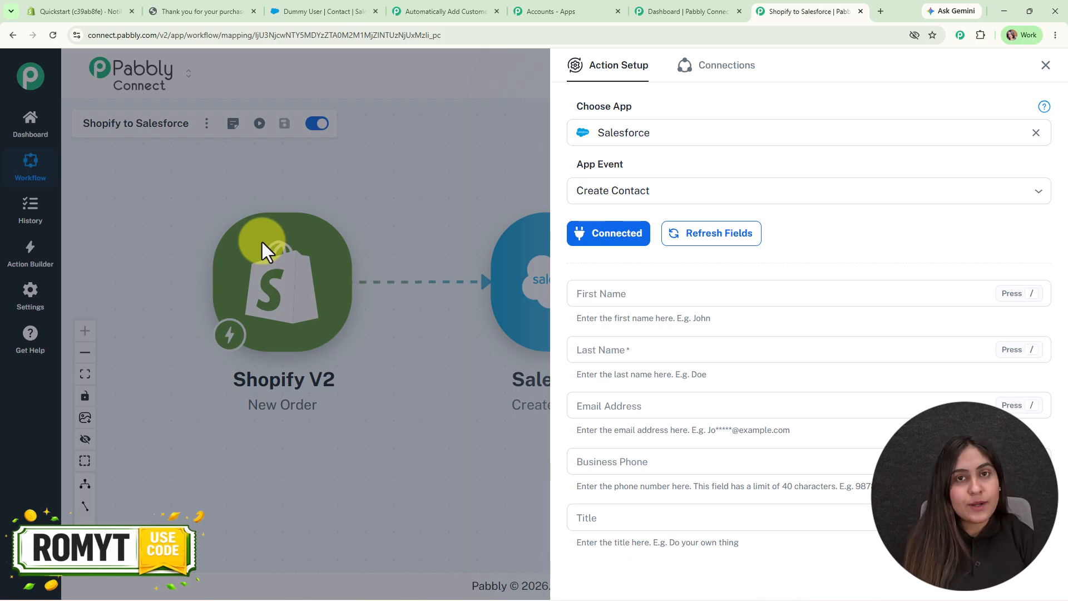
{"action": "scroll", "coordinate": [885, 240], "scroll_direction": "down", "scroll_amount": 2}
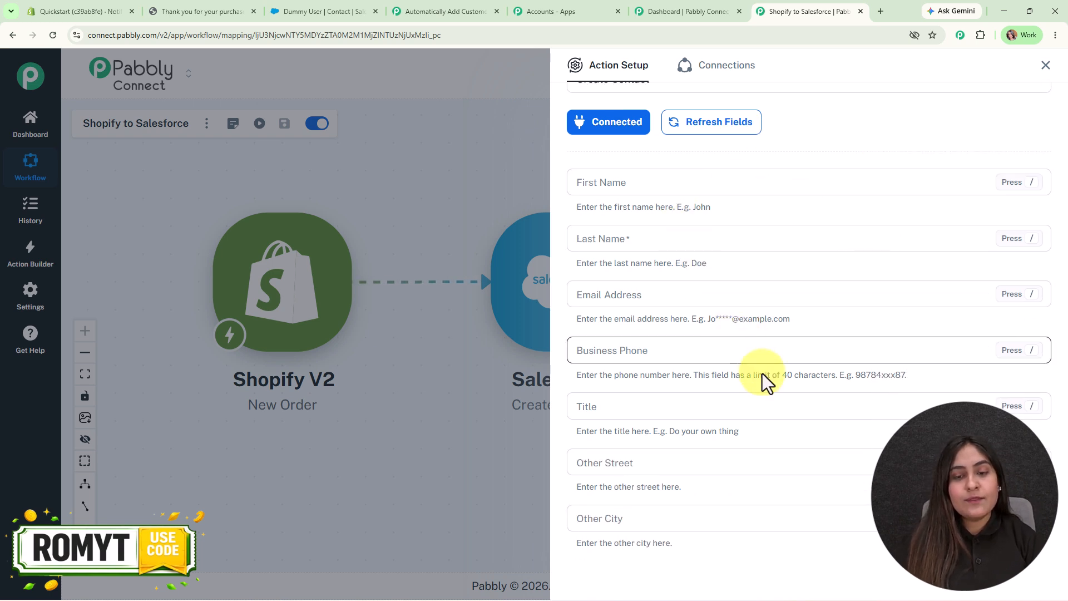
{"action": "left_click", "coordinate": [709, 185]}
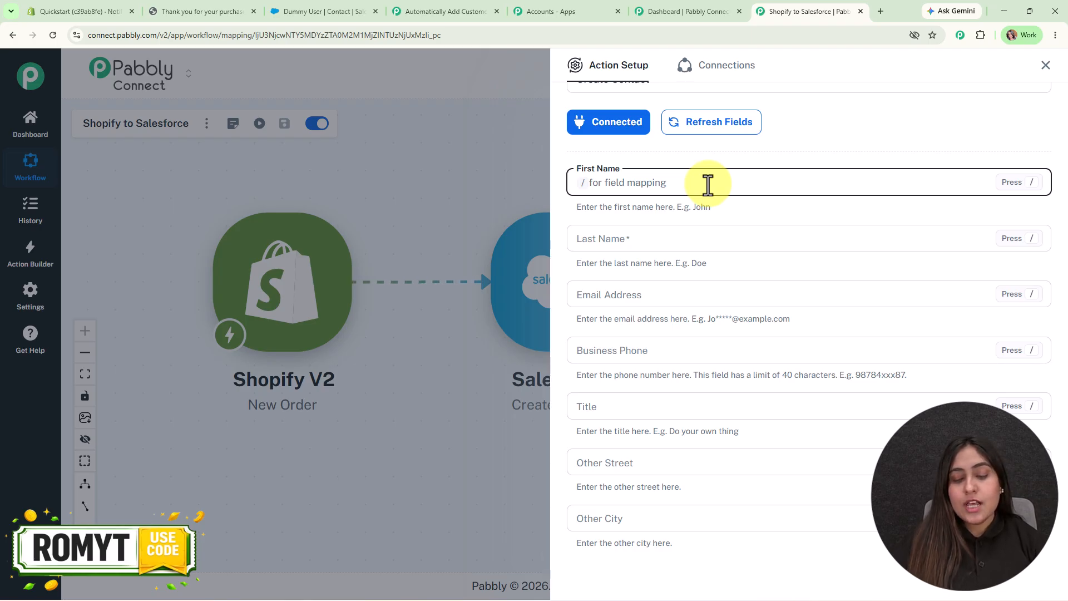
Map First Name to customer first_name, Last Name to shipping_address last_name, and Email to the order email.
{"action": "type", "text": "/first"}
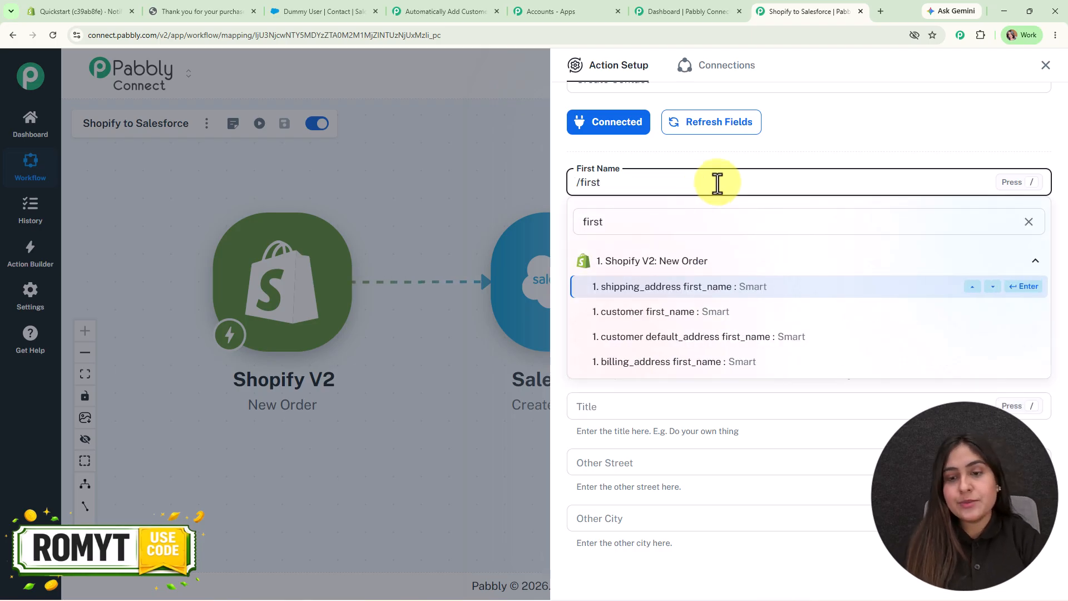
{"action": "left_click", "coordinate": [777, 313]}
{"action": "left_click", "coordinate": [584, 241]}
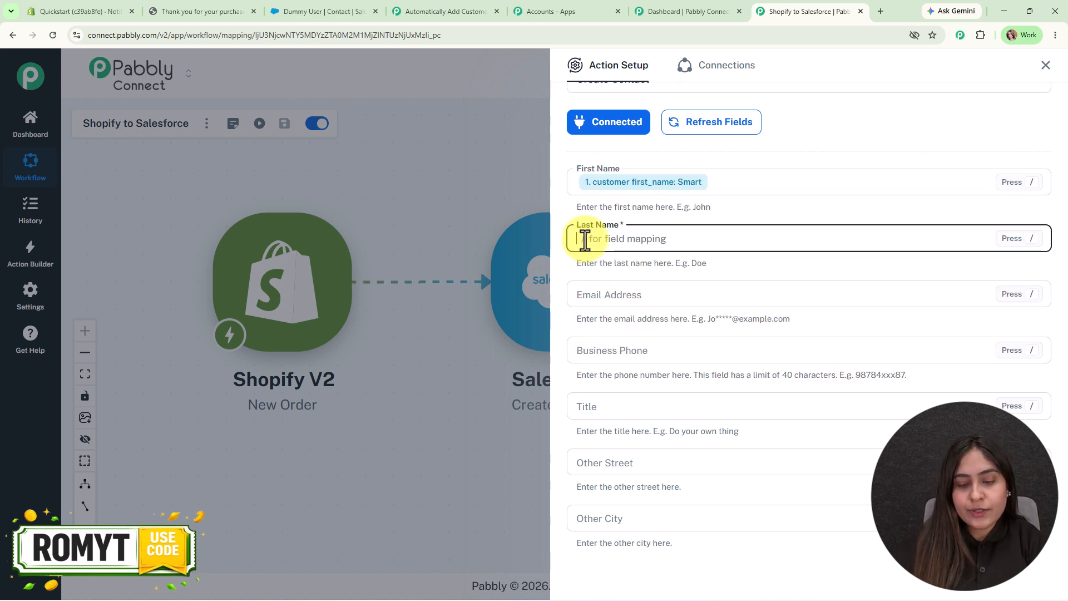
{"action": "type", "text": "/la"}
{"action": "left_click", "coordinate": [681, 345]}
{"action": "scroll", "coordinate": [680, 345], "scroll_direction": "down", "scroll_amount": 3}
{"action": "left_click", "coordinate": [617, 128]}
{"action": "type", "text": "/em"}
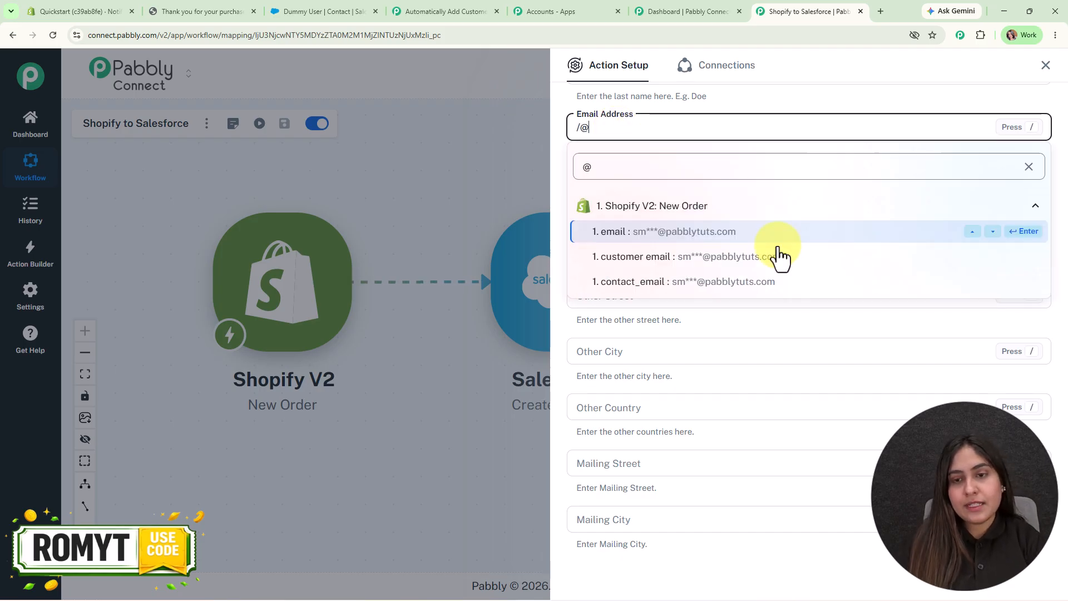
{"action": "left_click", "coordinate": [779, 235]}
Map both Business Phone and Mobile Phone to the shipping_address phone.
{"action": "scroll", "coordinate": [779, 240], "scroll_direction": "down", "scroll_amount": 1}
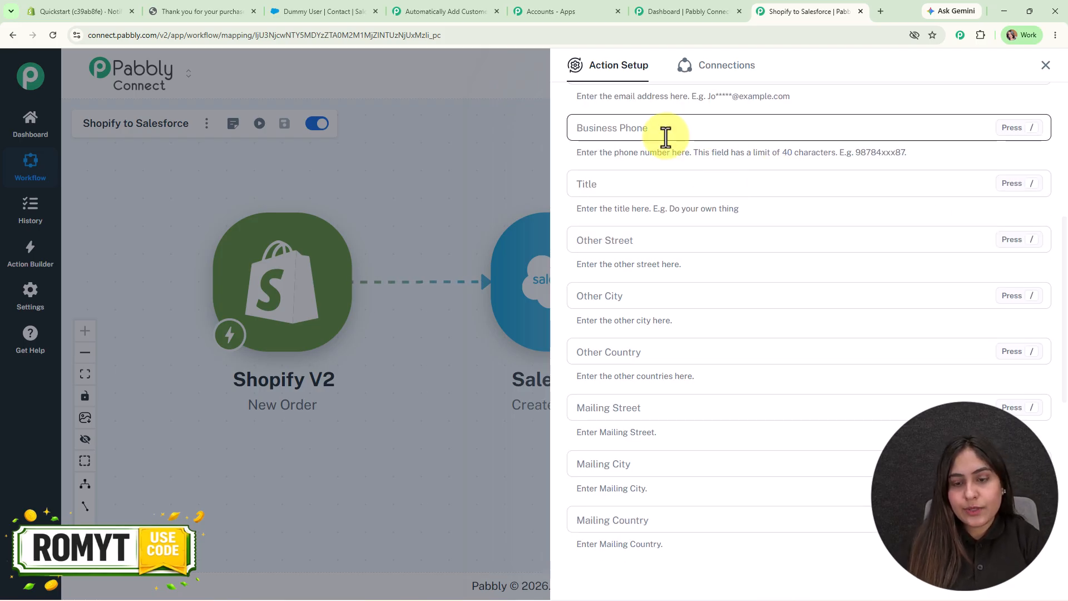
{"action": "left_click", "coordinate": [664, 129]}
{"action": "type", "text": "/ph"}
{"action": "left_click", "coordinate": [662, 202]}
{"action": "scroll", "coordinate": [662, 272], "scroll_direction": "down", "scroll_amount": 1}
{"action": "scroll", "coordinate": [669, 297], "scroll_direction": "down", "scroll_amount": 6}
{"action": "left_click", "coordinate": [650, 189]}
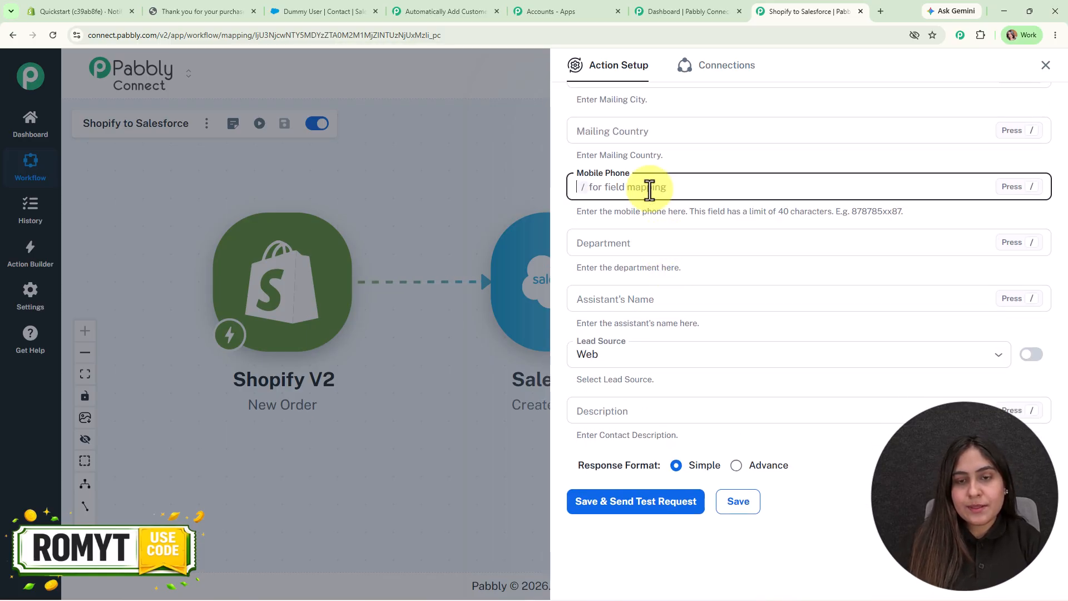
{"action": "type", "text": "/+"}
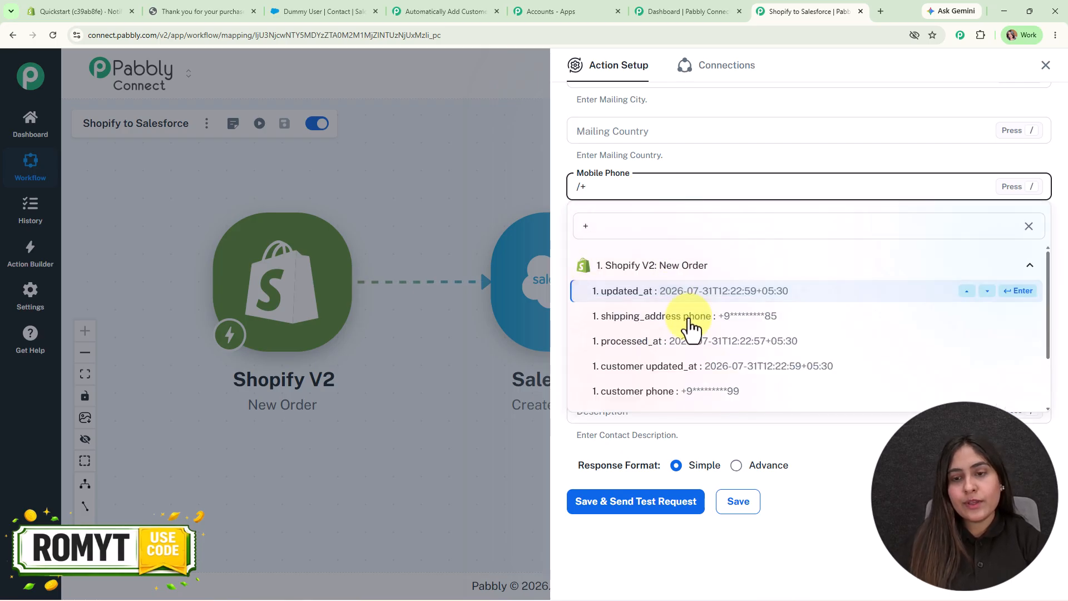
{"action": "left_click", "coordinate": [689, 318]}
Set Lead Source to Purchased List, then save and send a test request.
{"action": "left_click", "coordinate": [675, 363]}
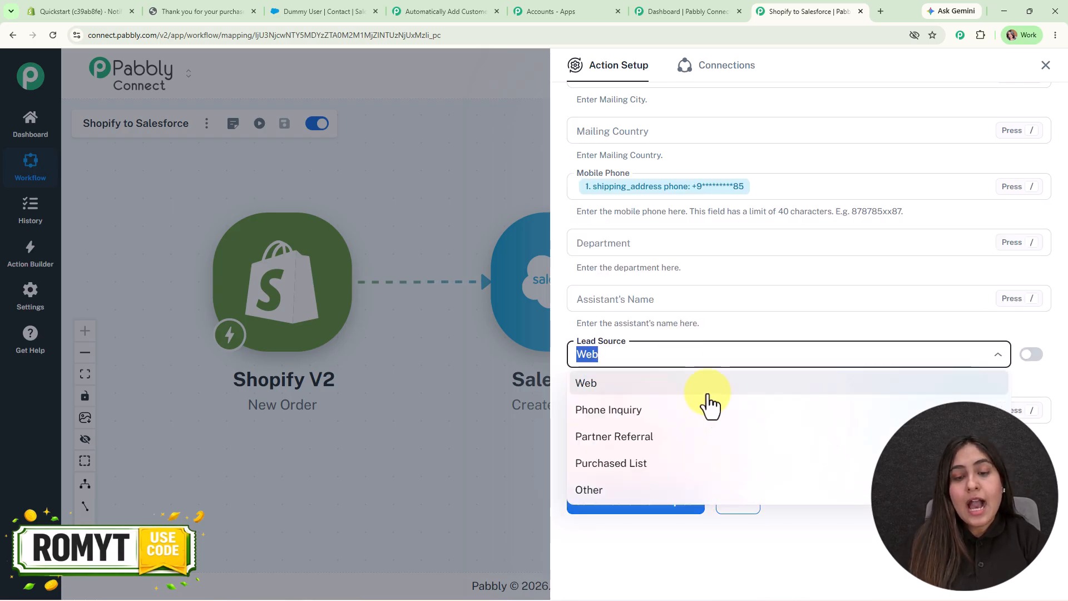
{"action": "left_click", "coordinate": [647, 467]}
{"action": "left_click", "coordinate": [661, 504]}
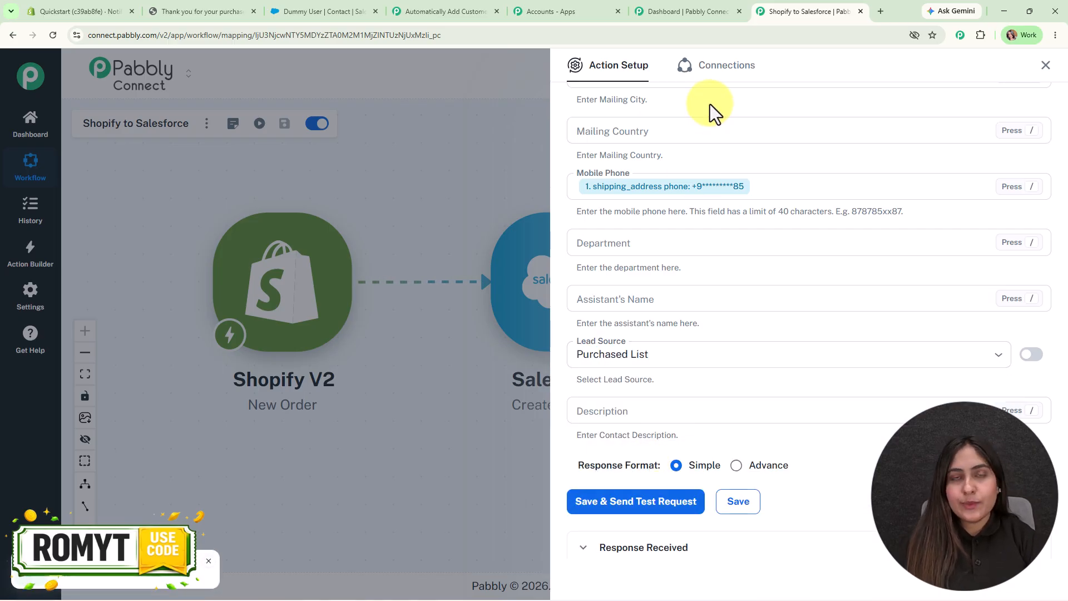
{"action": "scroll", "coordinate": [859, 252], "scroll_direction": "down", "scroll_amount": 3}
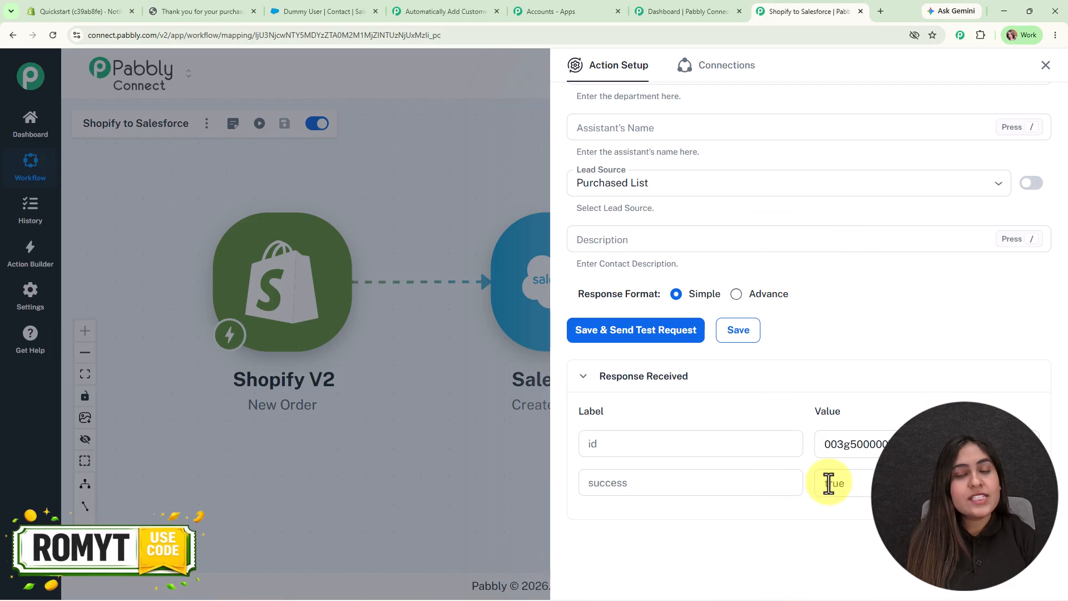
{"action": "left_click", "coordinate": [1047, 65]}
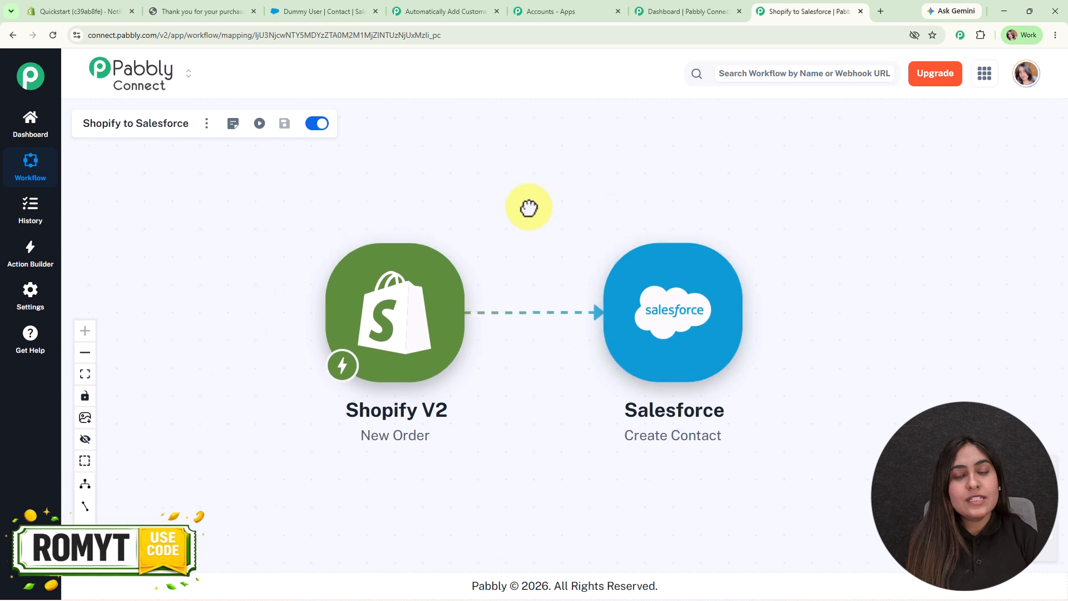
Open the newly created contact from Salesforce's Contacts list, then return to the Pabbly workflow.
{"action": "left_click", "coordinate": [313, 10]}
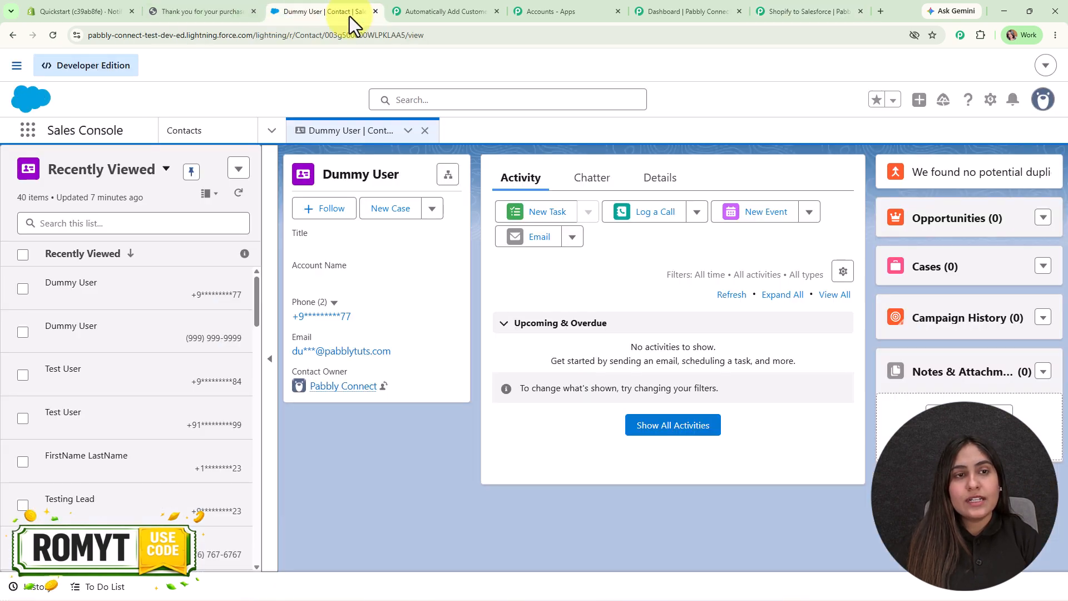
{"action": "left_click", "coordinate": [425, 130]}
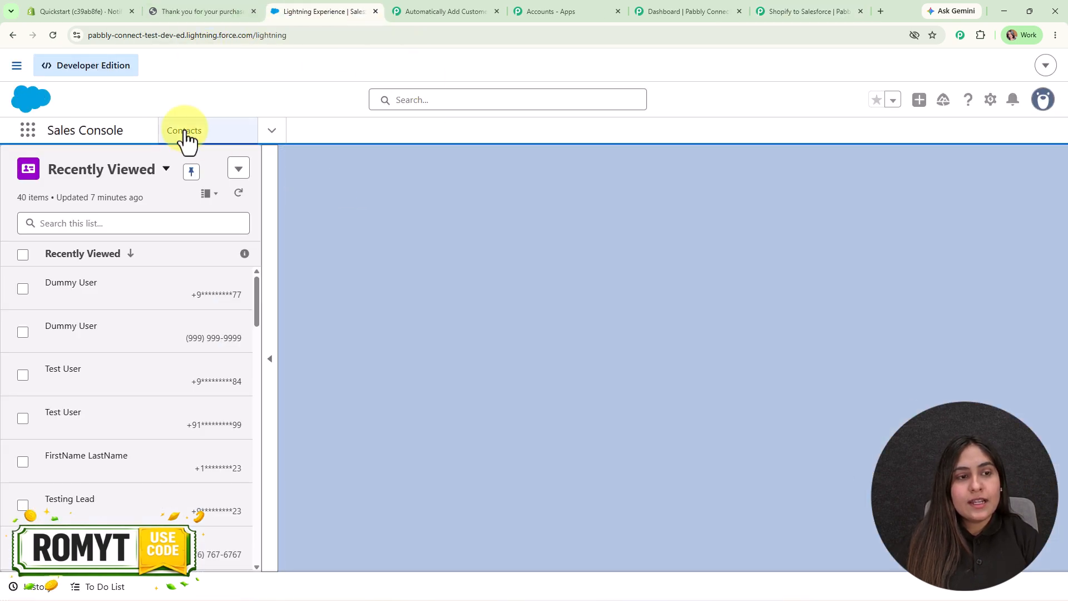
{"action": "left_click", "coordinate": [186, 138]}
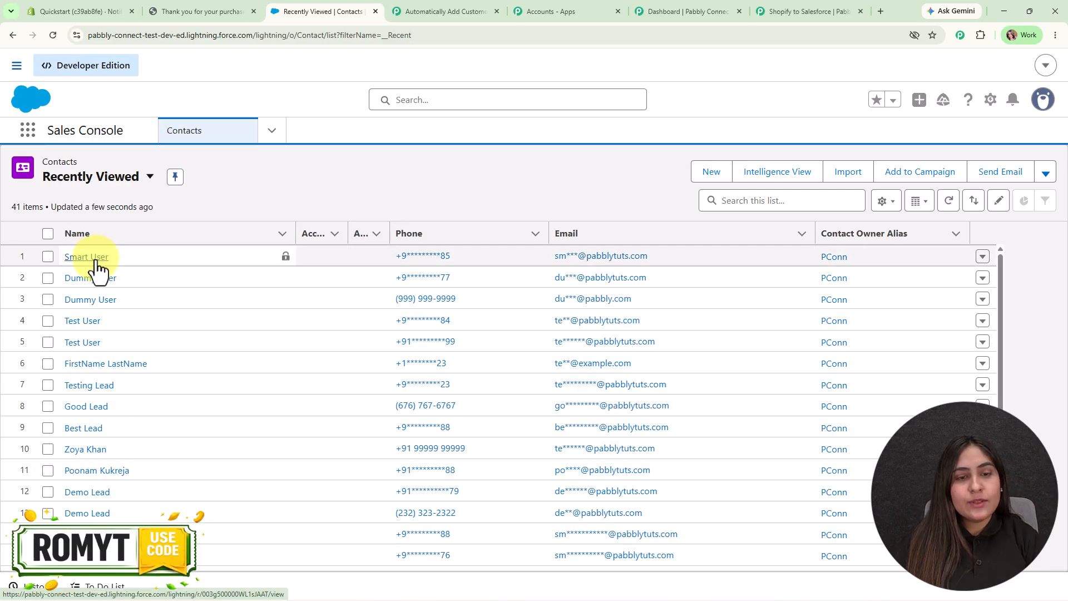
{"action": "left_click", "coordinate": [94, 257]}
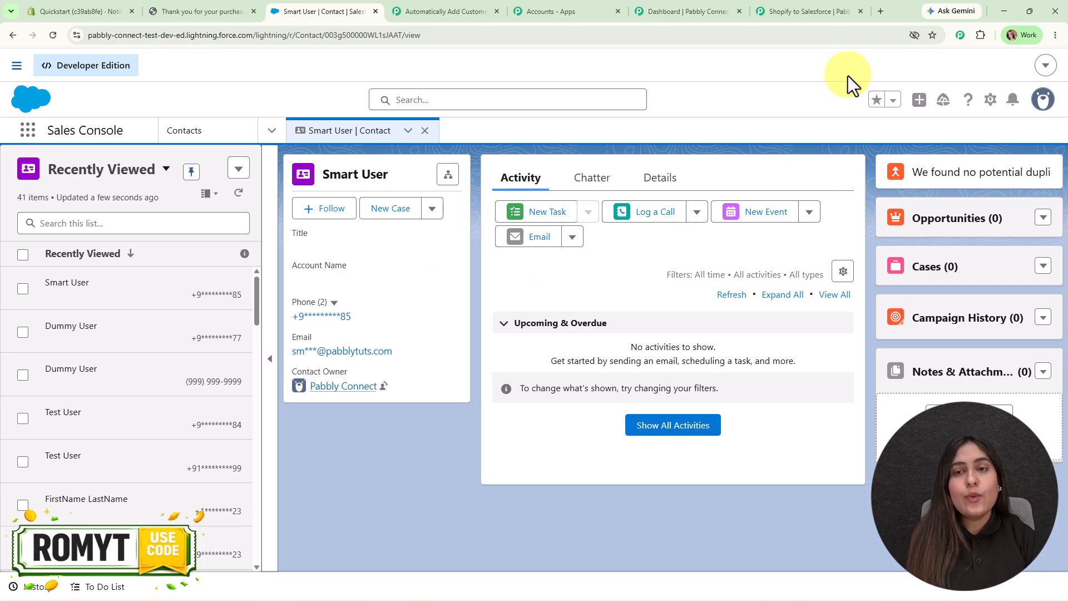
{"action": "left_click", "coordinate": [835, 10]}
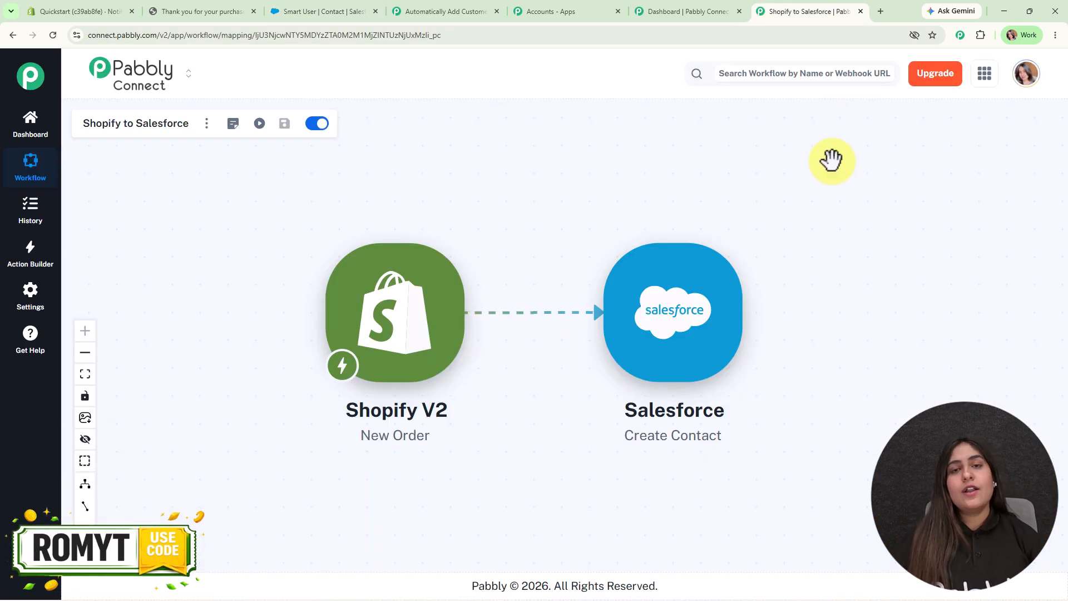